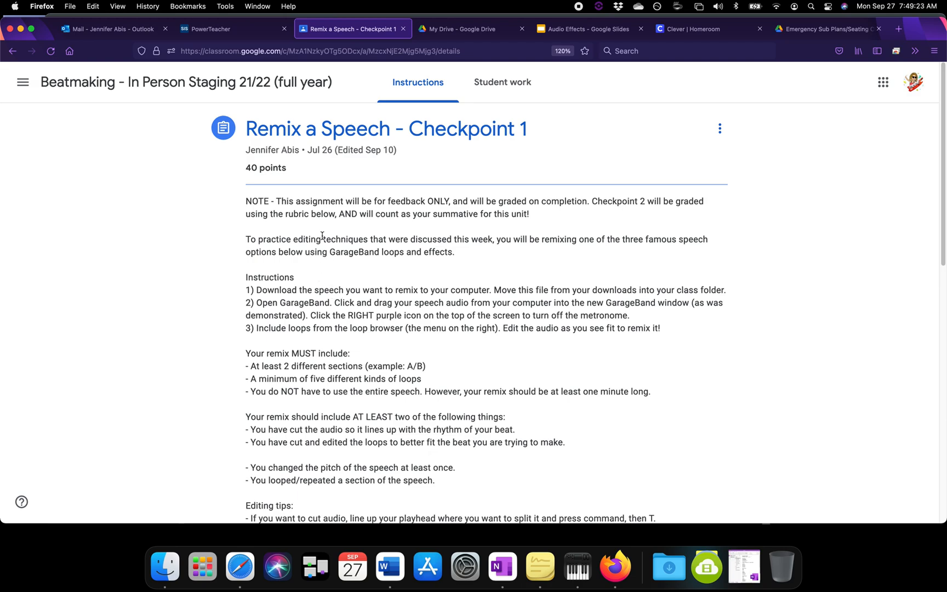
Step: Review the Remix a Speech assignment instructions, open the attached IHaveADream.mp3 and pause its playback
drag(404, 130, 534, 138)
drag(357, 206, 601, 222)
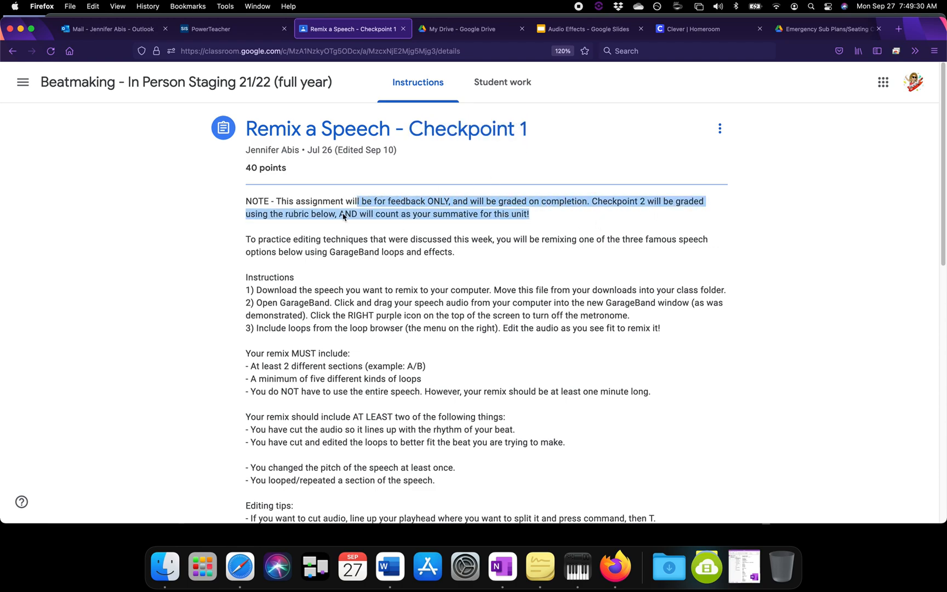
click(262, 331)
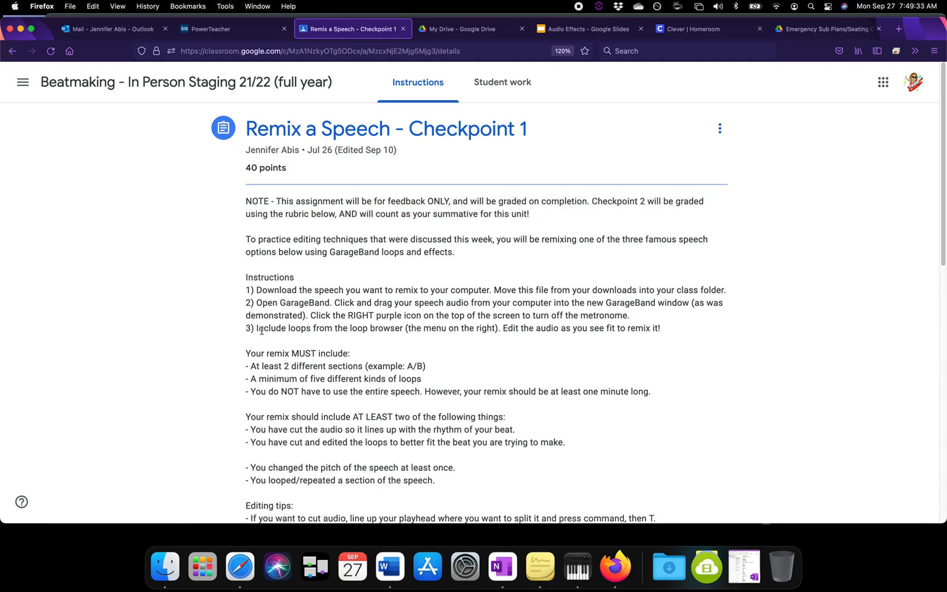
scroll(280, 303, down, 1)
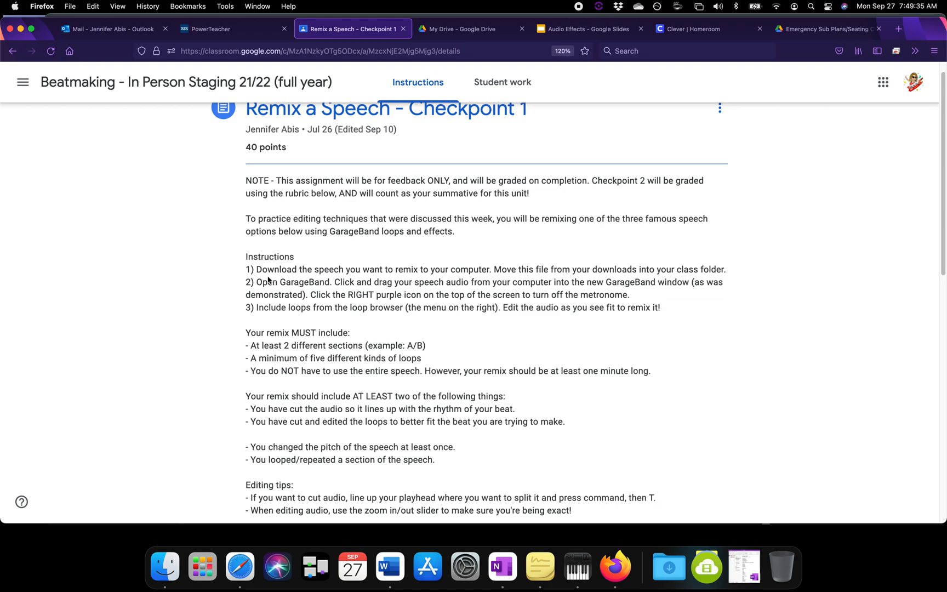
scroll(268, 275, down, 15)
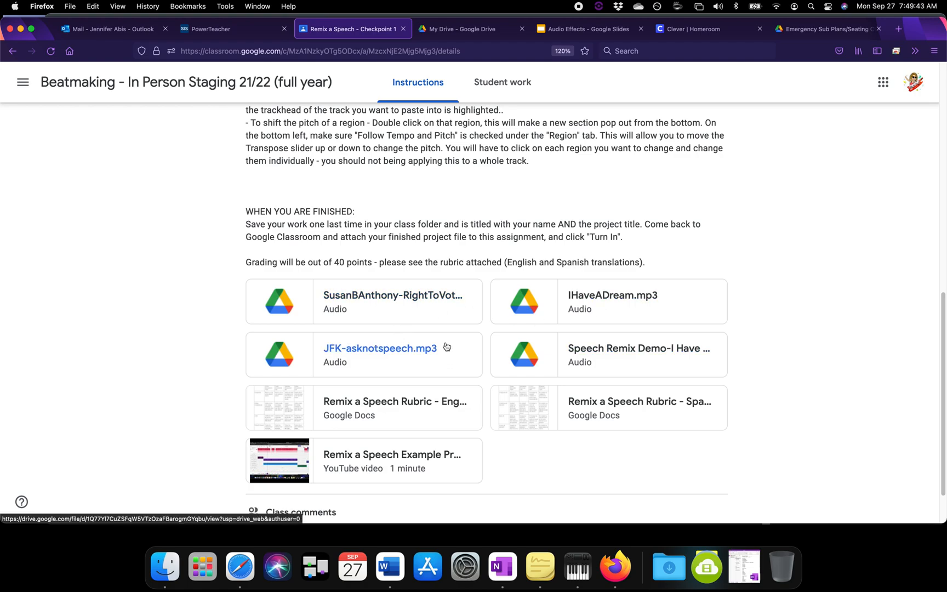
click(618, 301)
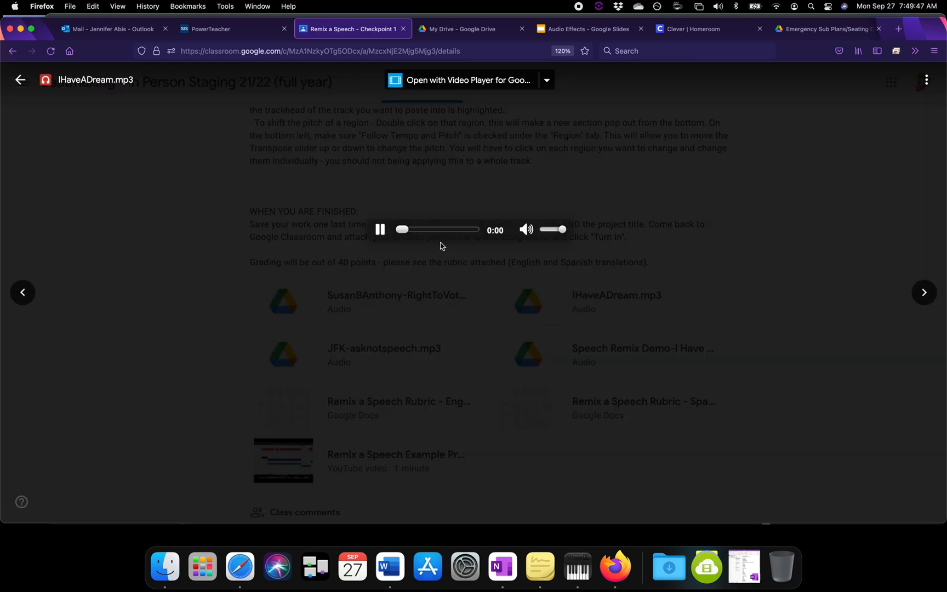
click(381, 230)
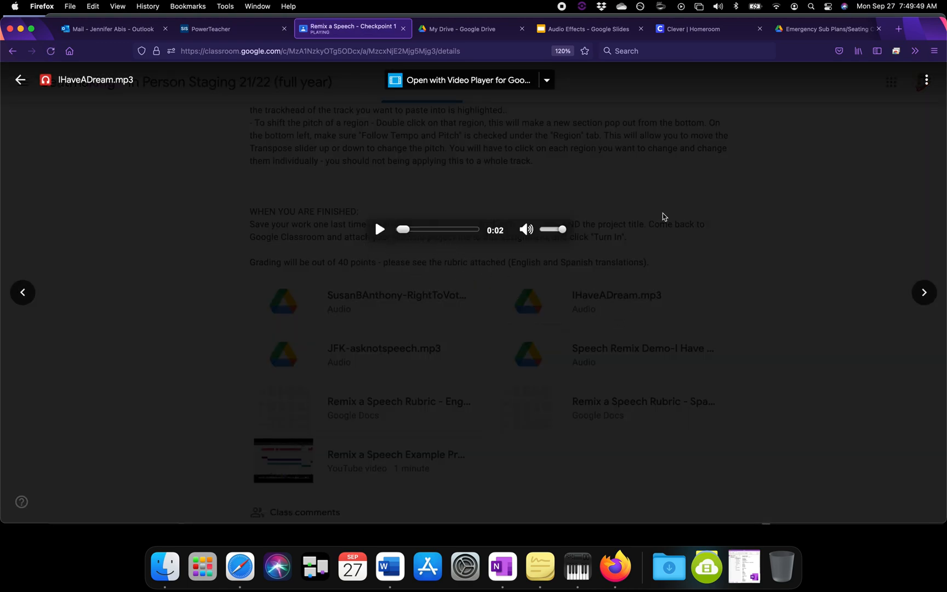
Step: Open the IHaveADream.mp3 preview in a new window and download the file, saving it to the computer
click(928, 83)
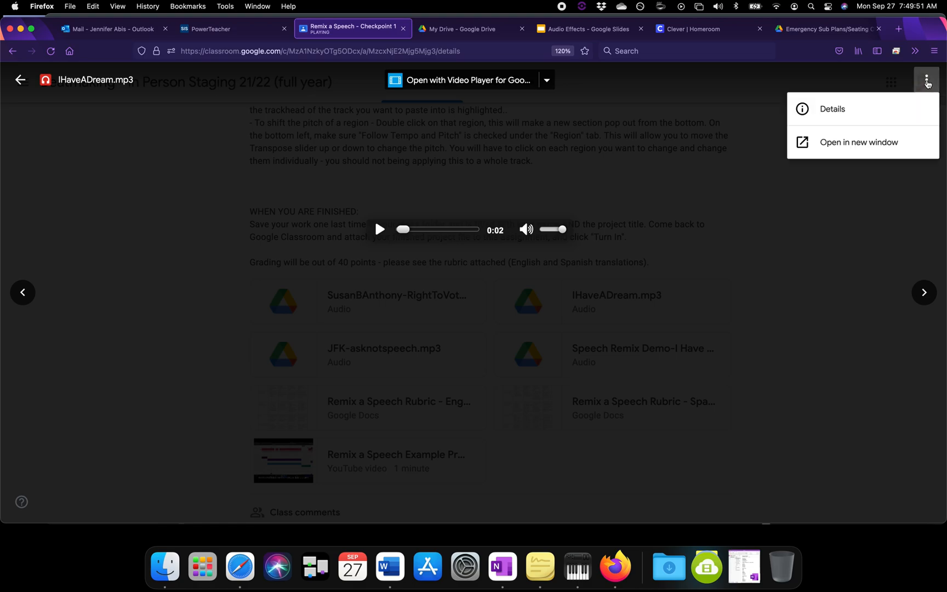
click(878, 145)
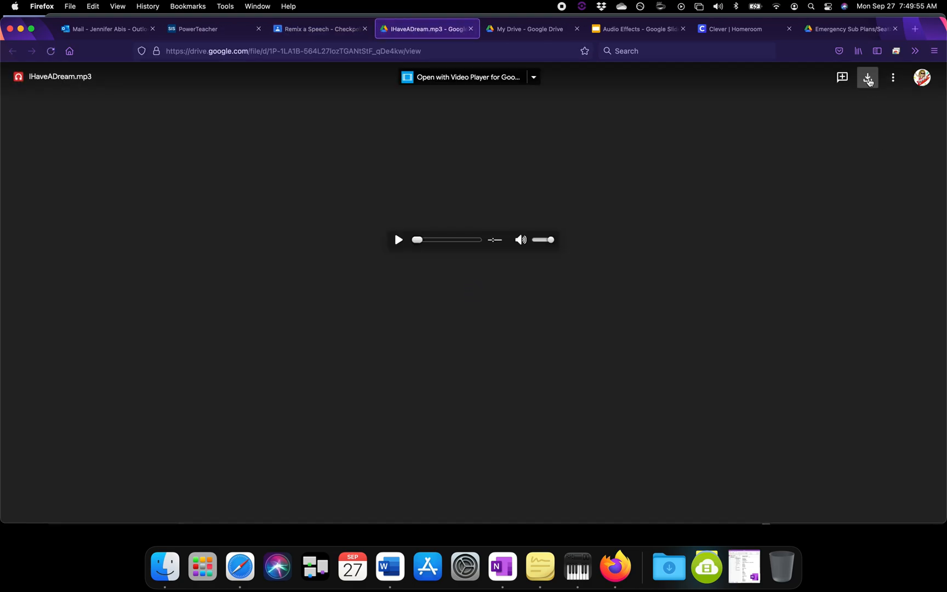
click(869, 81)
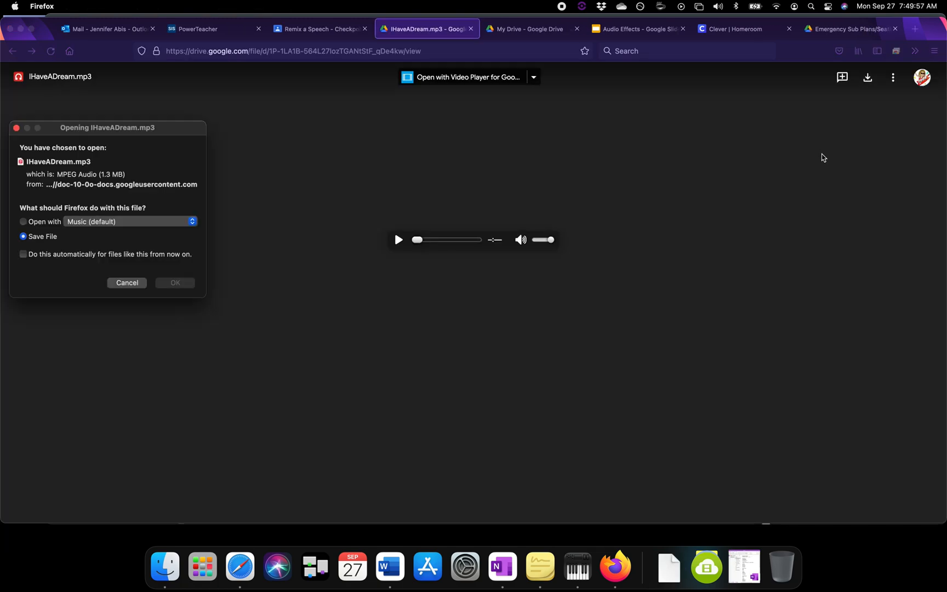
click(177, 284)
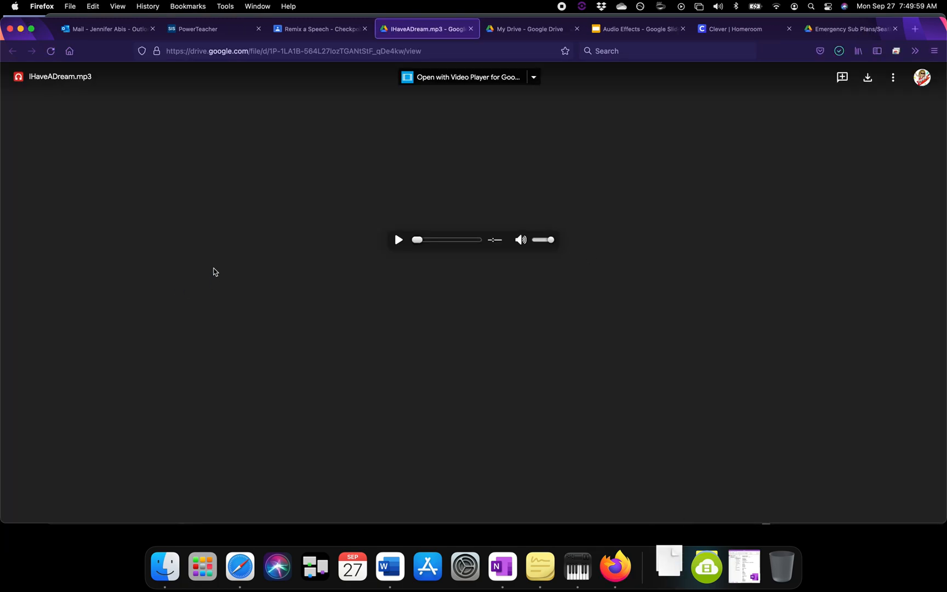
Step: Move the downloaded IHaveADream.mp3 into the teacher's named folder under Documents > Lawrence Documents Example > A Day > Period 2 Beatmaking, using Finder
click(670, 573)
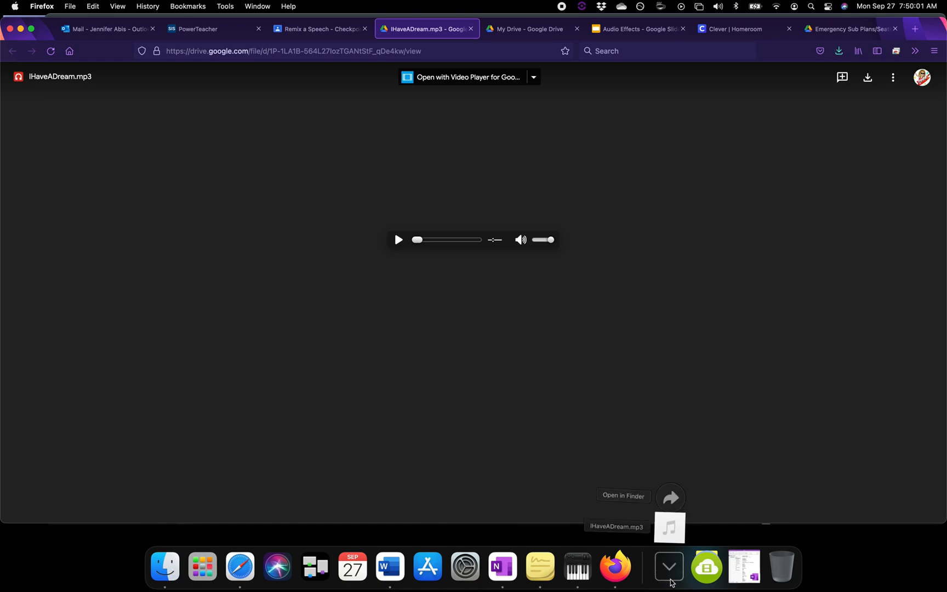
click(165, 568)
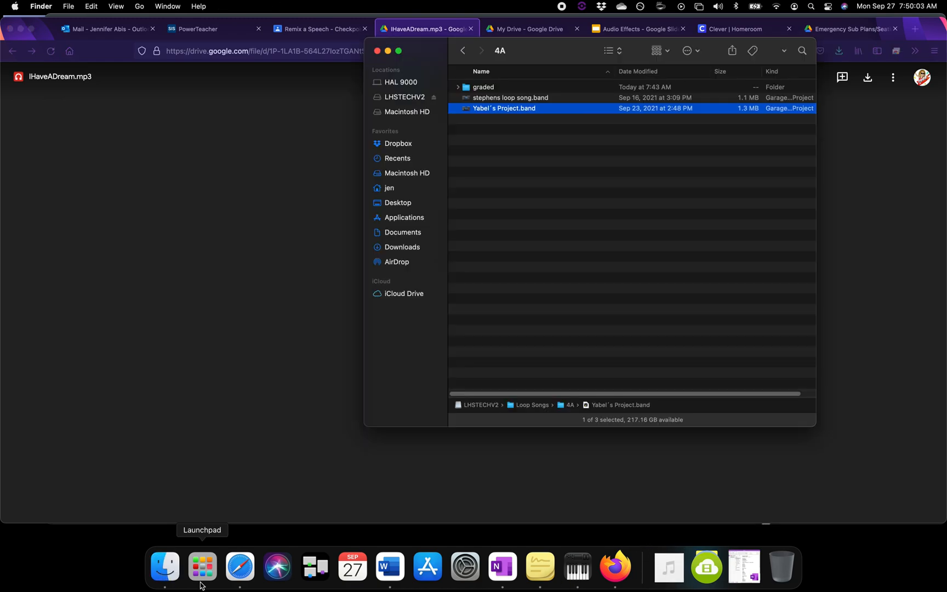
click(416, 231)
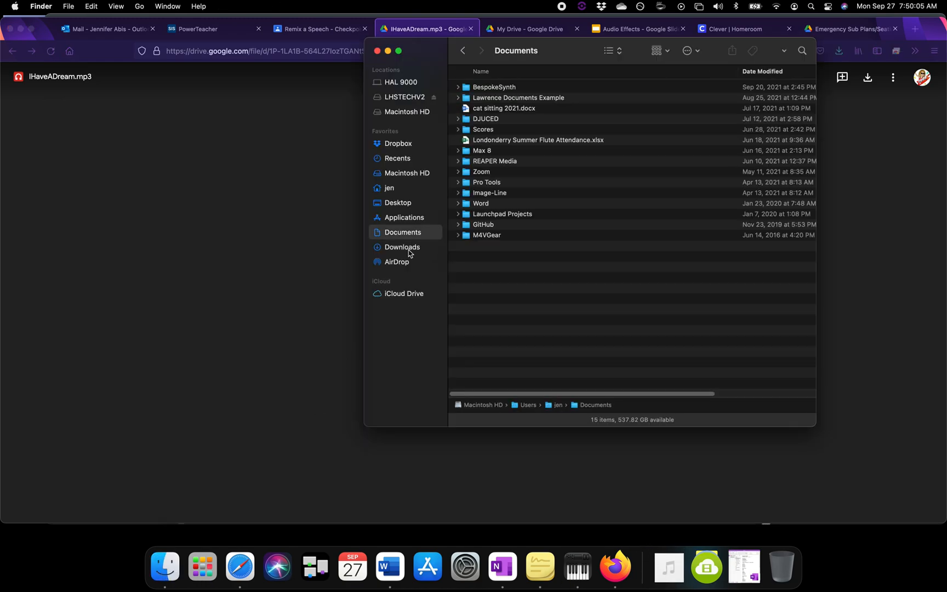
double_click(511, 102)
double_click(509, 88)
double_click(484, 89)
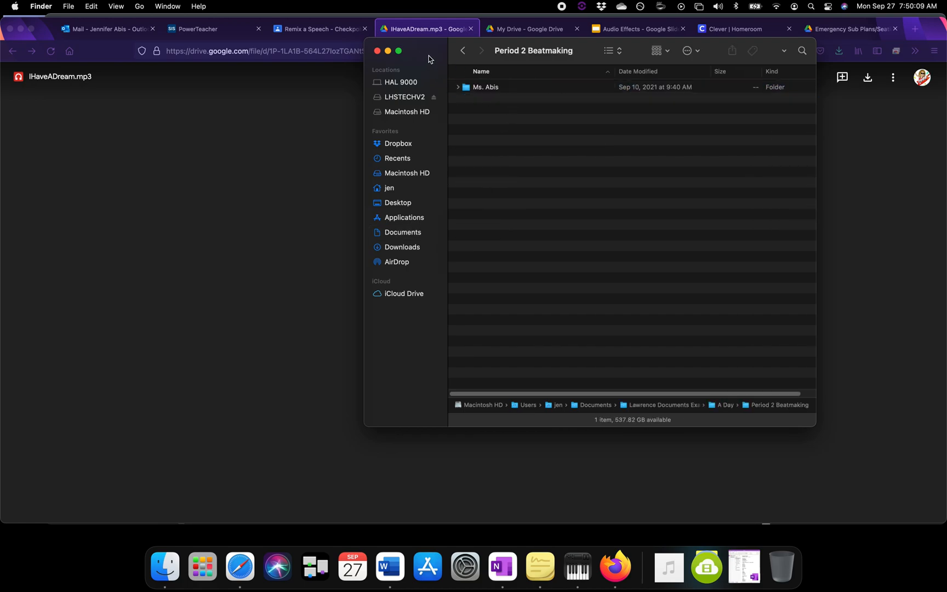
double_click(488, 88)
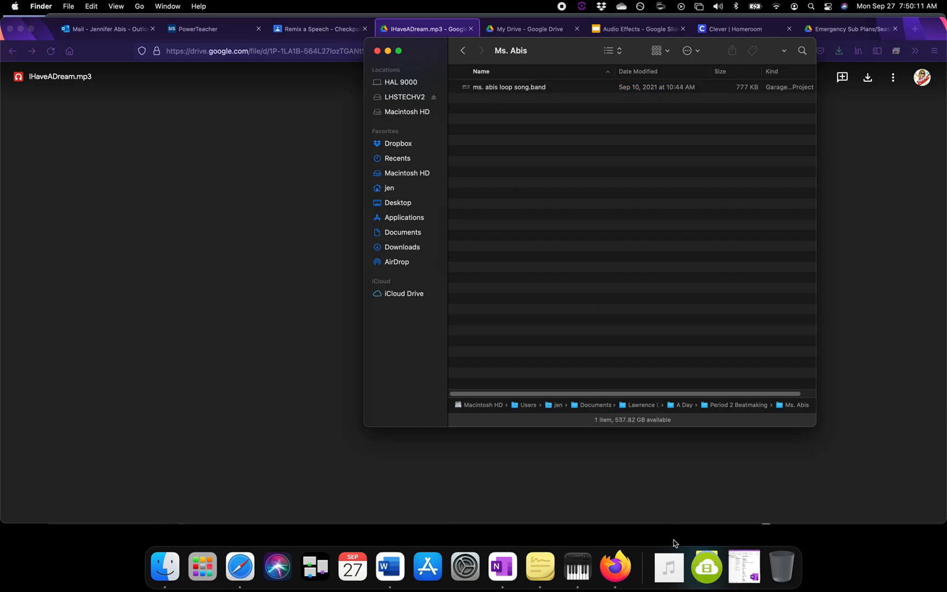
drag(670, 567, 554, 229)
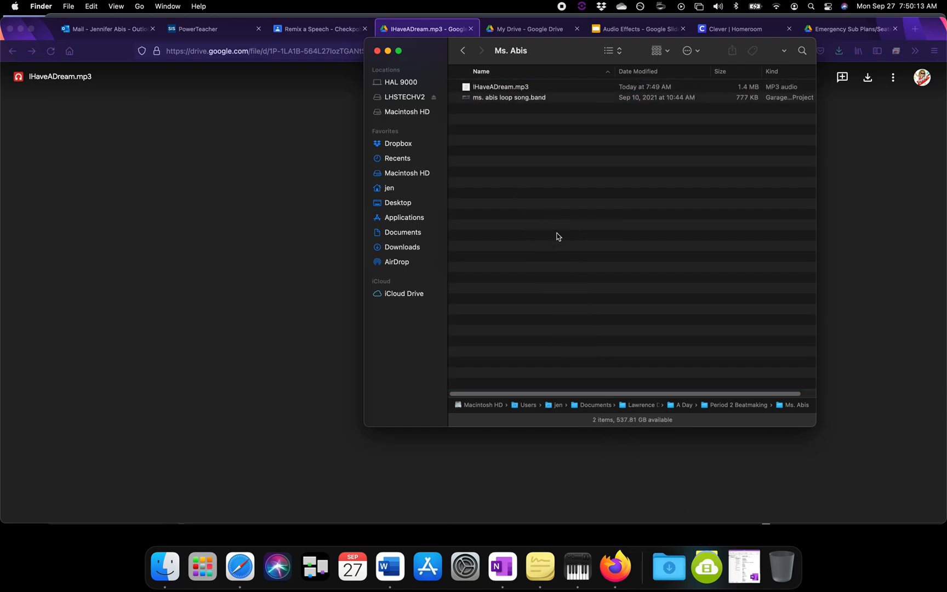
click(377, 51)
Step: Close the speech file's browser page and audio preview, and return to the assignment's instructions
click(471, 28)
click(338, 29)
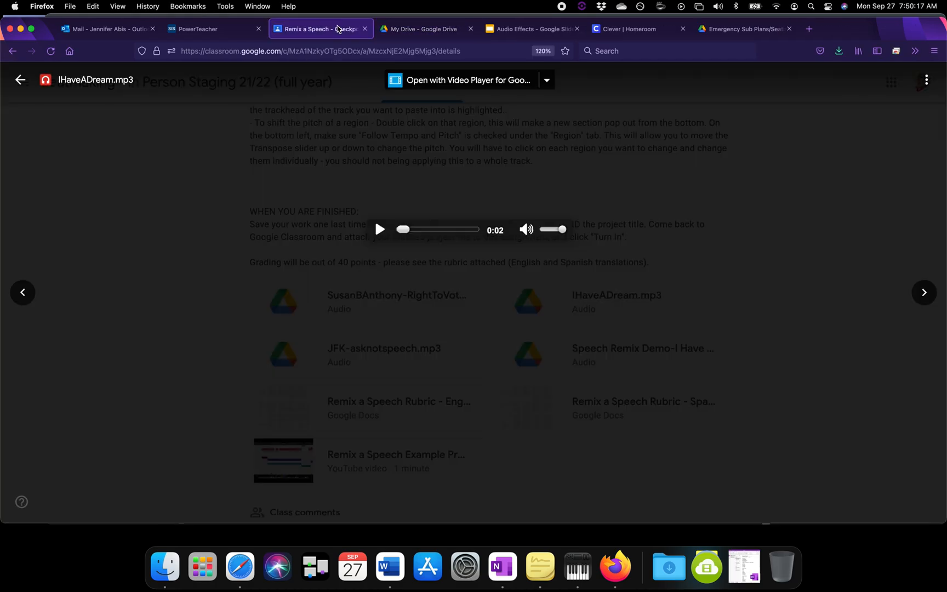
click(381, 176)
scroll(376, 269, up, 6)
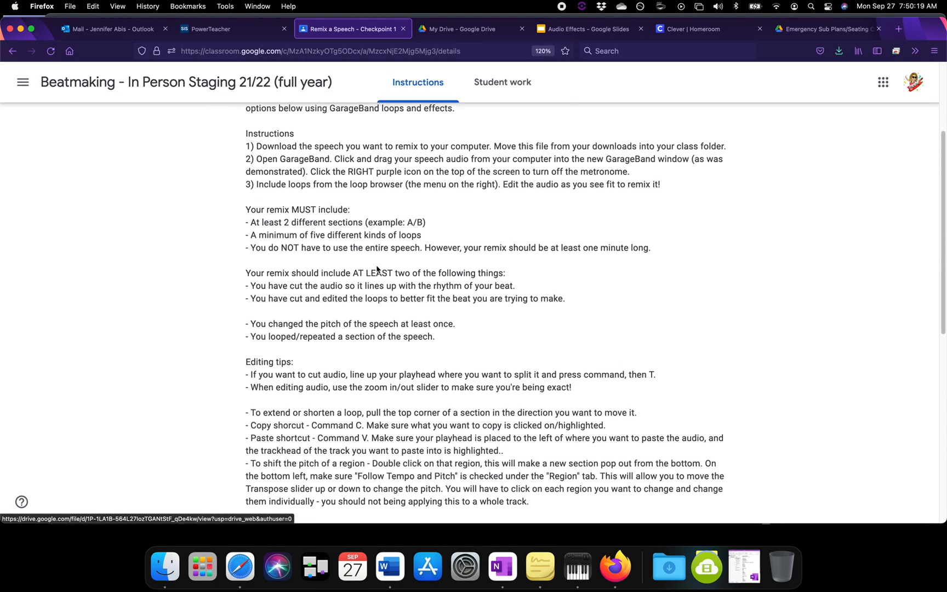
scroll(350, 234, up, 2)
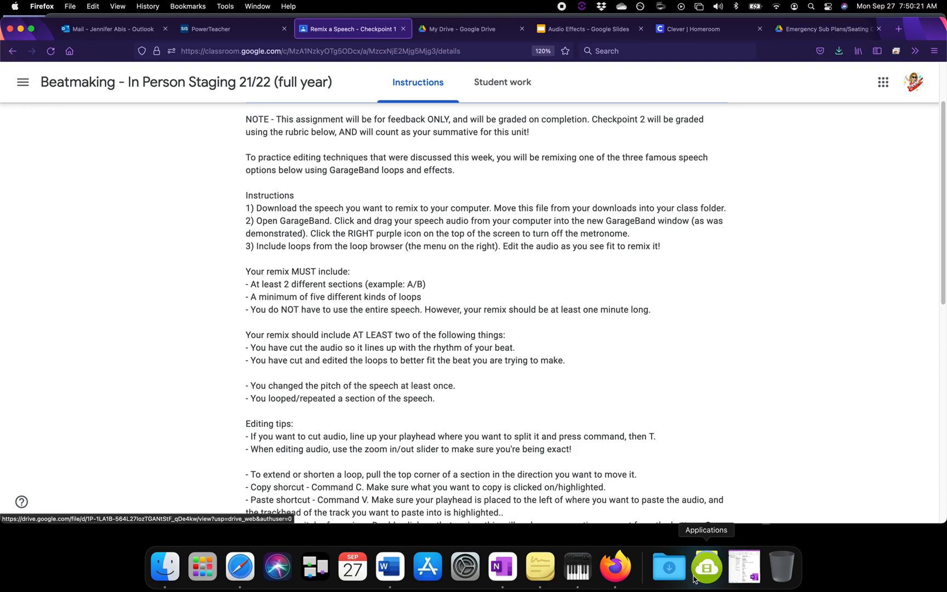
Step: Launch GarageBand and leave the previously opened project to reach the new project chooser
click(707, 570)
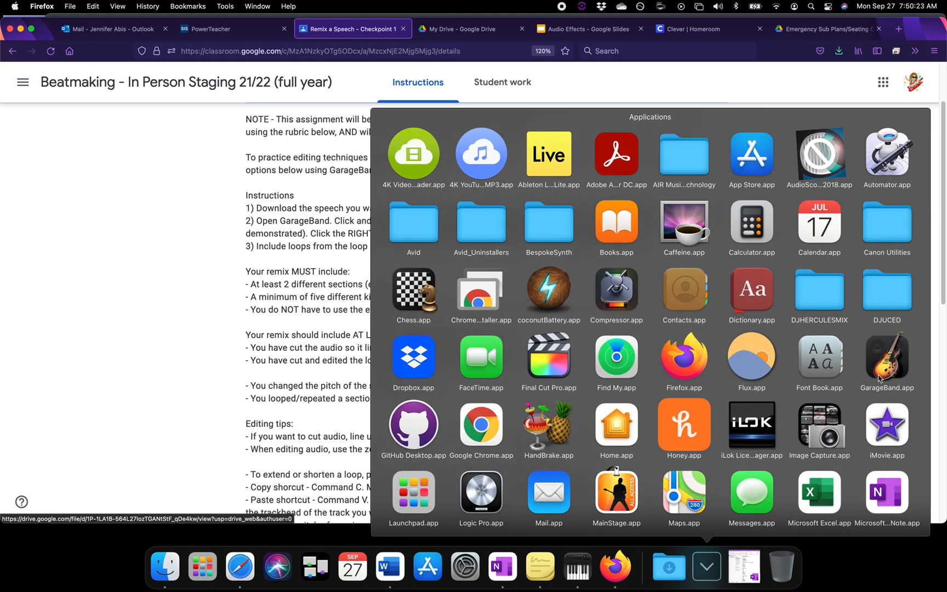
click(883, 362)
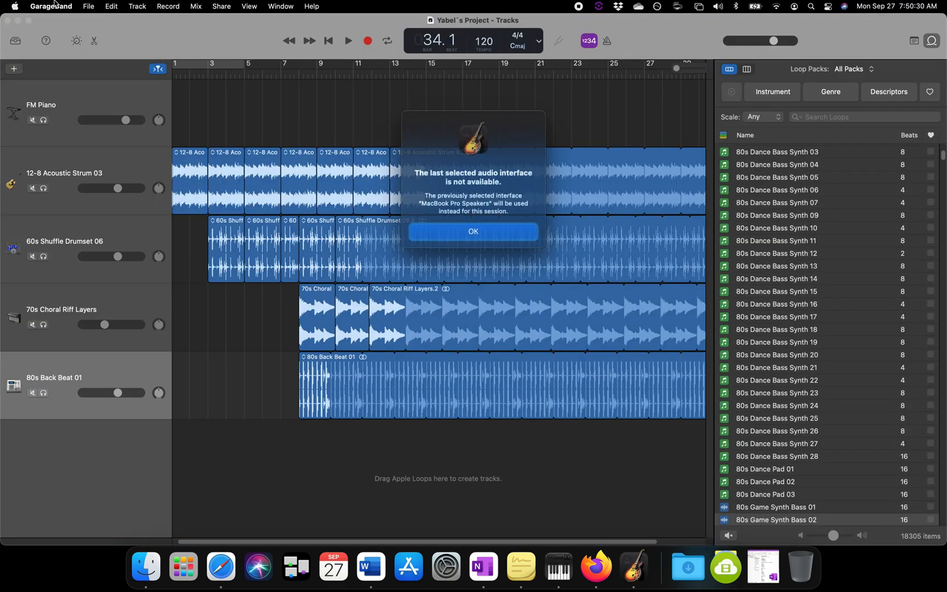
key(Return)
click(90, 6)
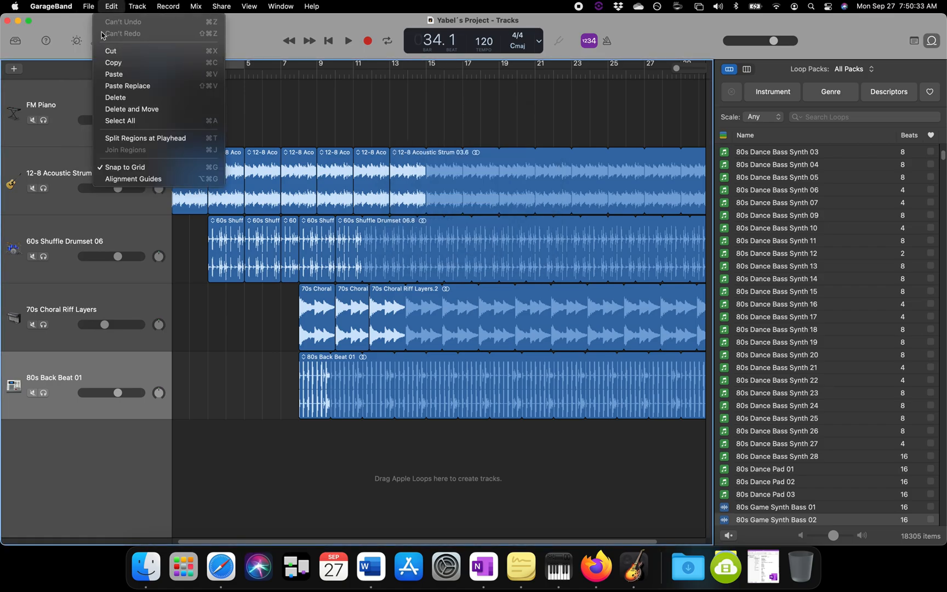
click(98, 27)
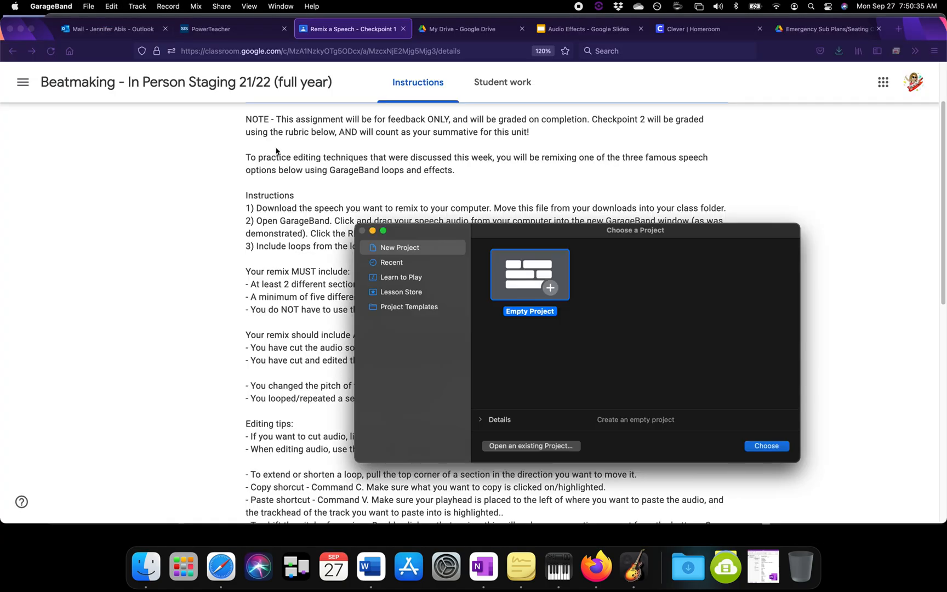
Step: Create an empty project with a software instrument track and close the Musical Typing window
double_click(530, 269)
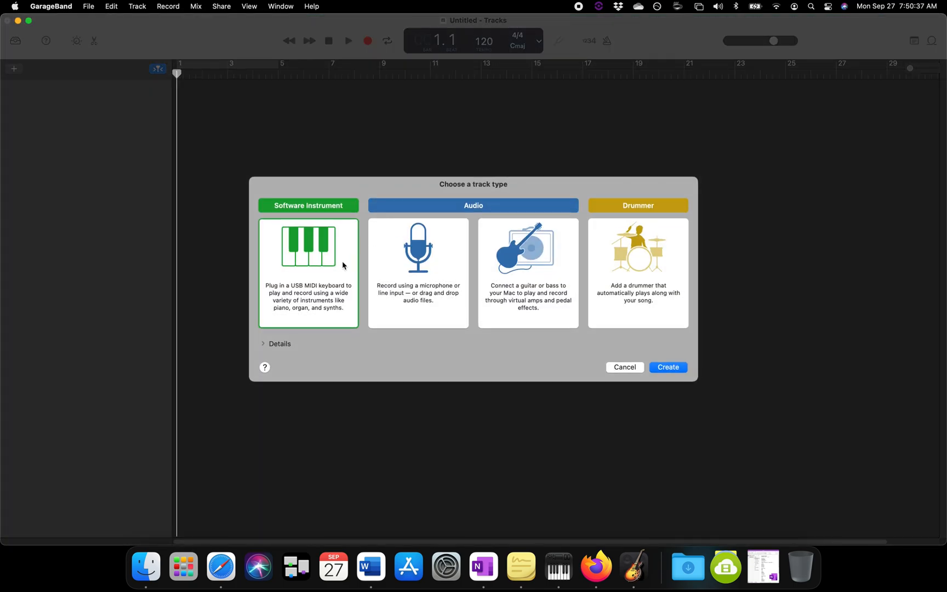
double_click(362, 270)
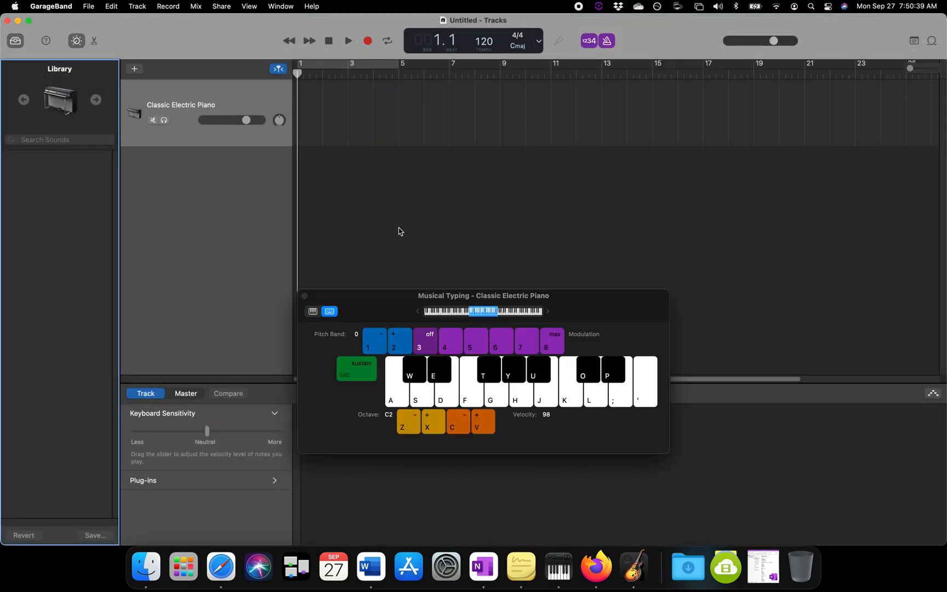
click(304, 296)
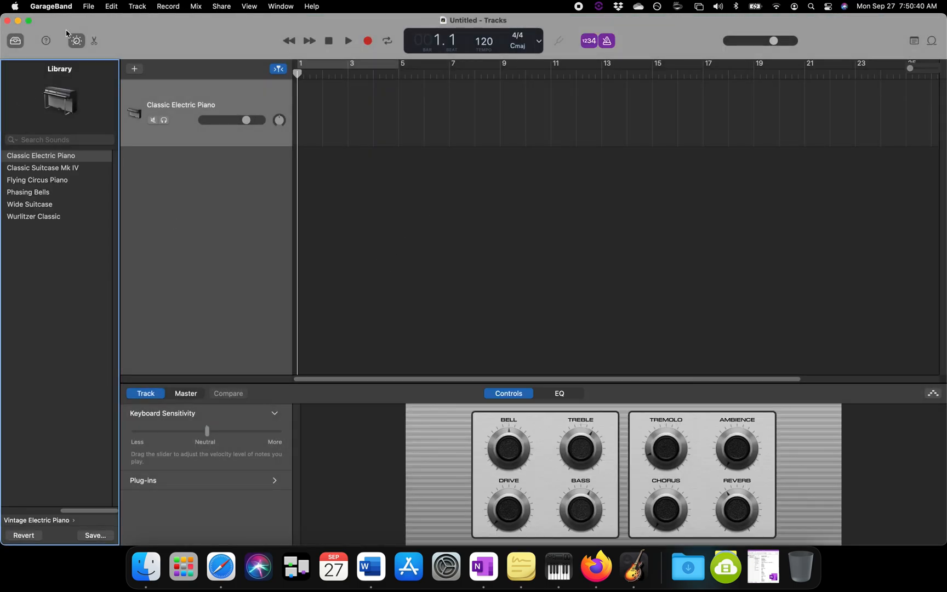
Step: Save the project in the teacher's Period 2 Beatmaking folder, naming it with the teacher's name followed by "remix a speech"
click(88, 6)
click(124, 101)
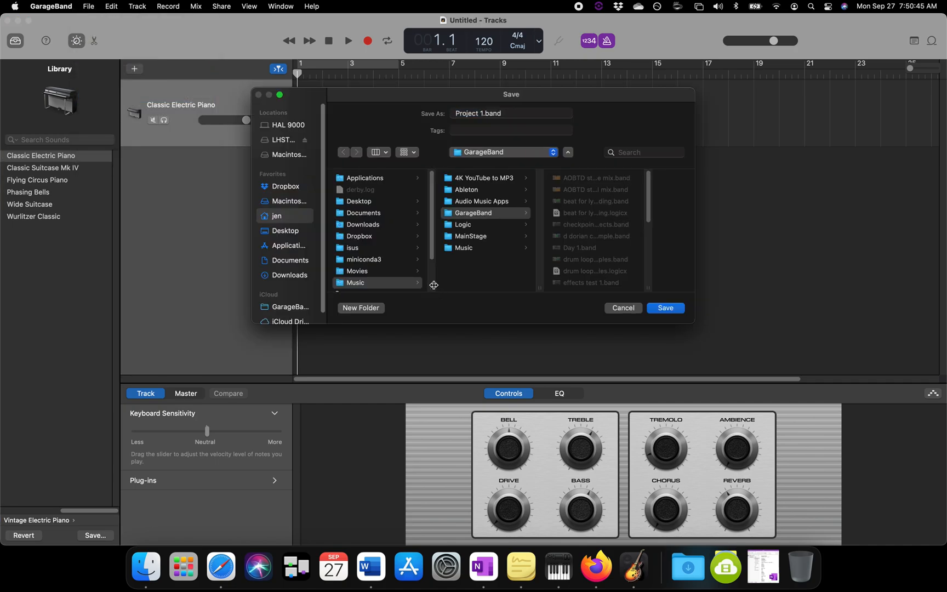
click(372, 214)
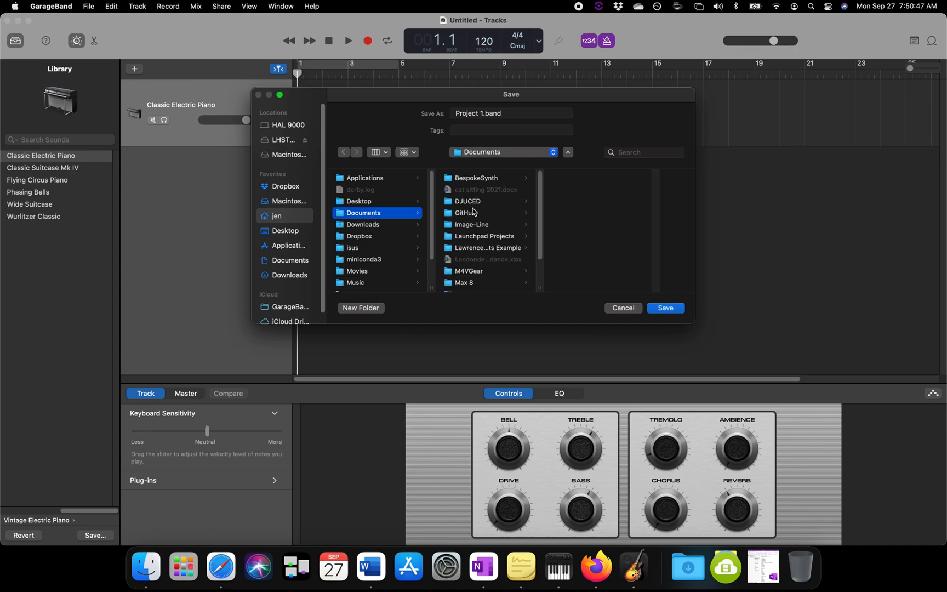
click(486, 247)
click(597, 177)
click(633, 178)
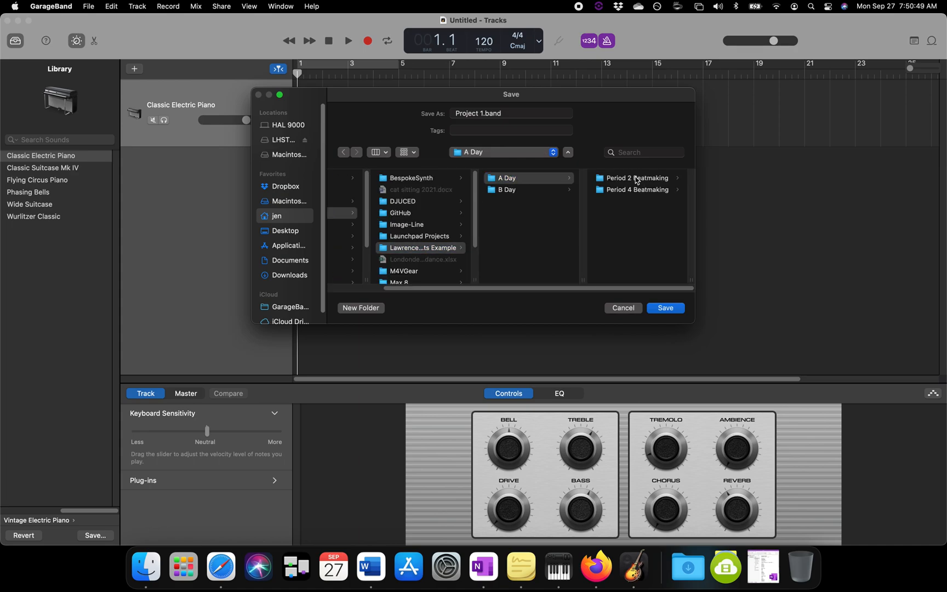
click(619, 178)
triple_click(508, 113)
text(ms. abis remix a speech)
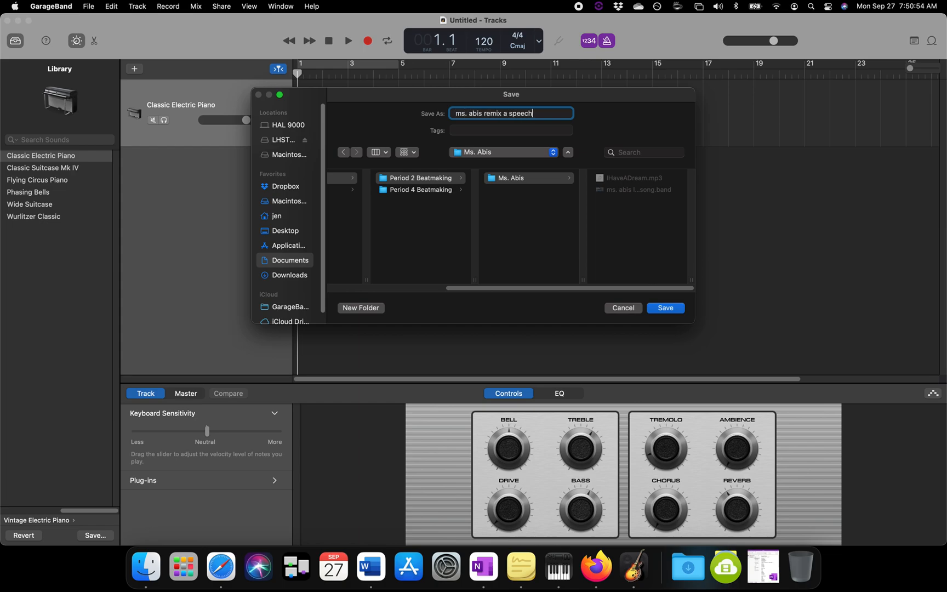
key(Return)
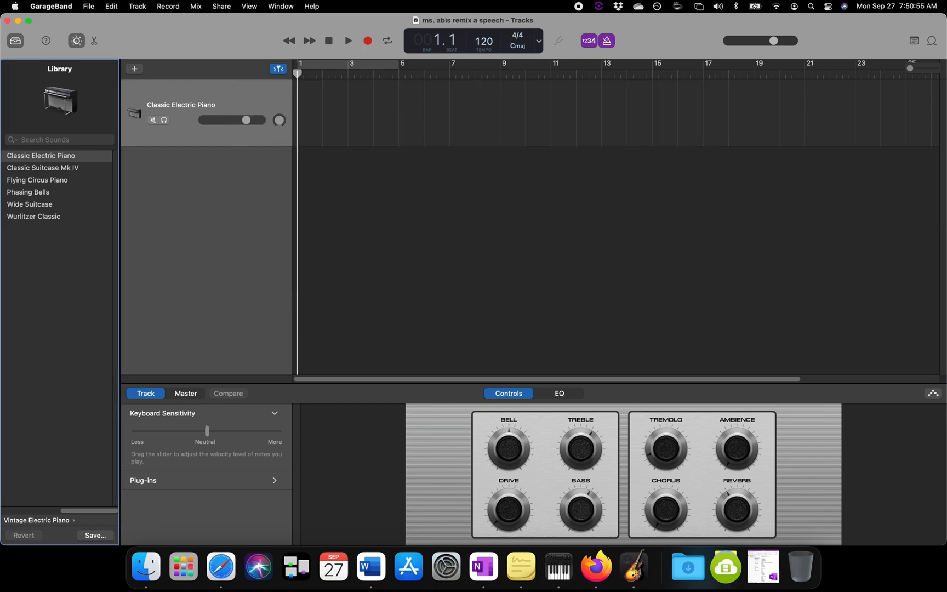
Step: Import IHaveADream.mp3 from the teacher's Period 2 Beatmaking folder as a new audio track below the piano track, starting at bar 1
click(146, 567)
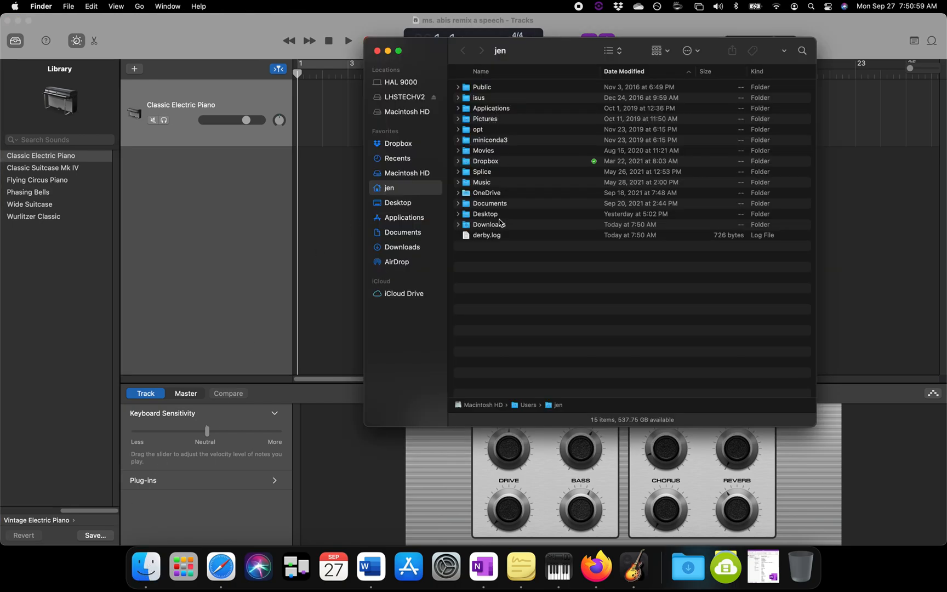
click(503, 206)
double_click(510, 208)
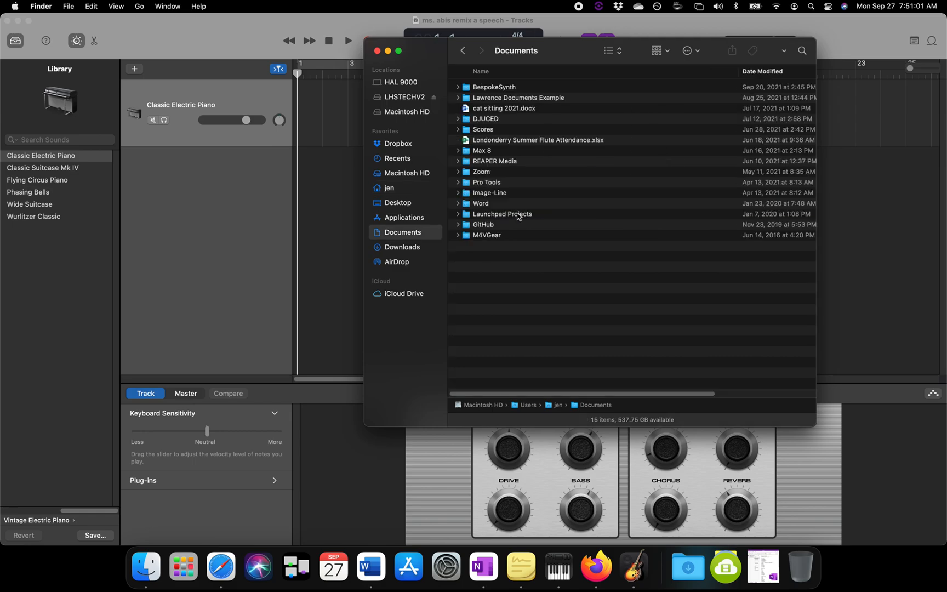
double_click(525, 99)
double_click(526, 90)
double_click(511, 97)
double_click(488, 90)
click(505, 89)
drag(426, 55, 87, 70)
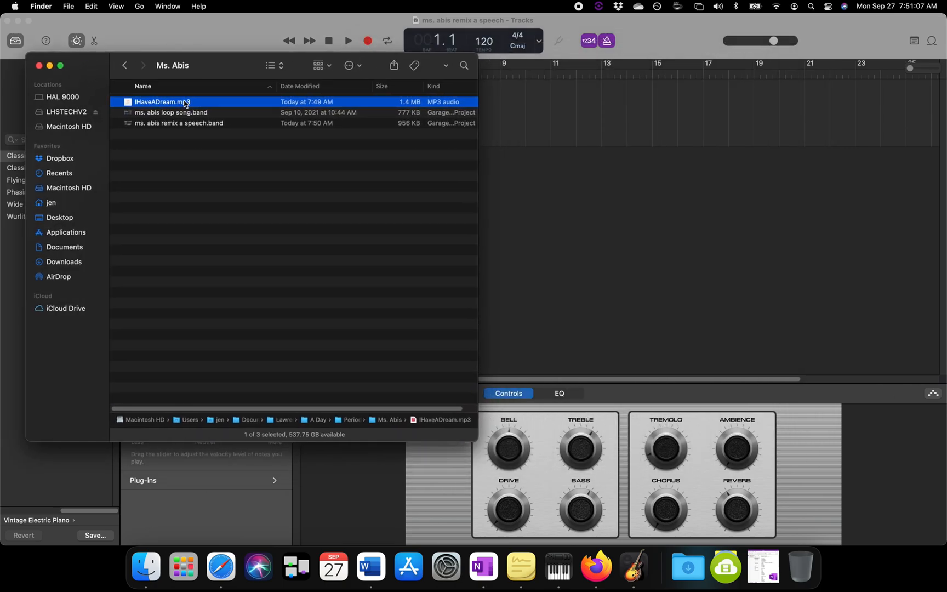
drag(178, 105, 331, 203)
click(40, 66)
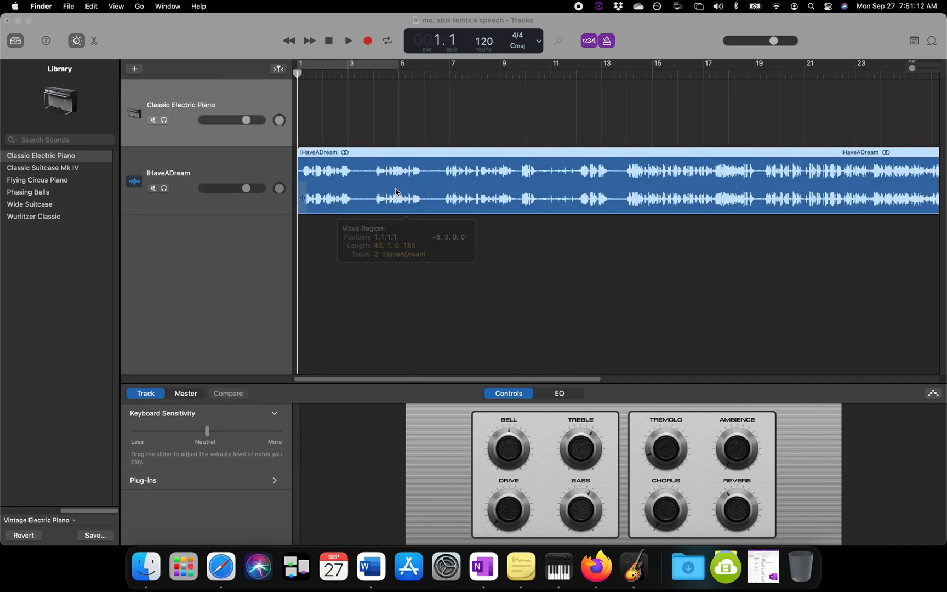
Step: Turn off the metronome and the count-in, and play the beginning of the imported speech
click(613, 43)
click(593, 43)
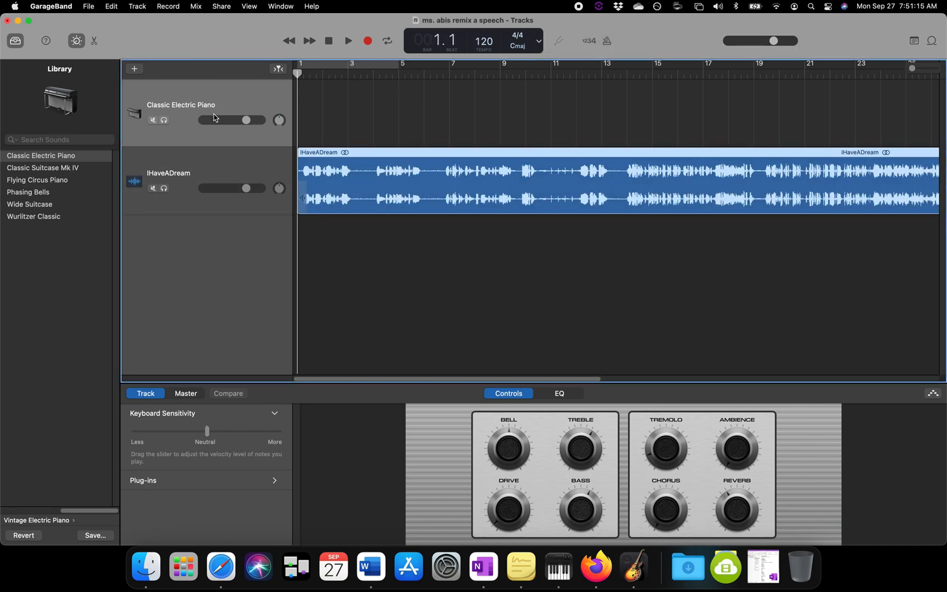
key(space)
drag(912, 68, 917, 68)
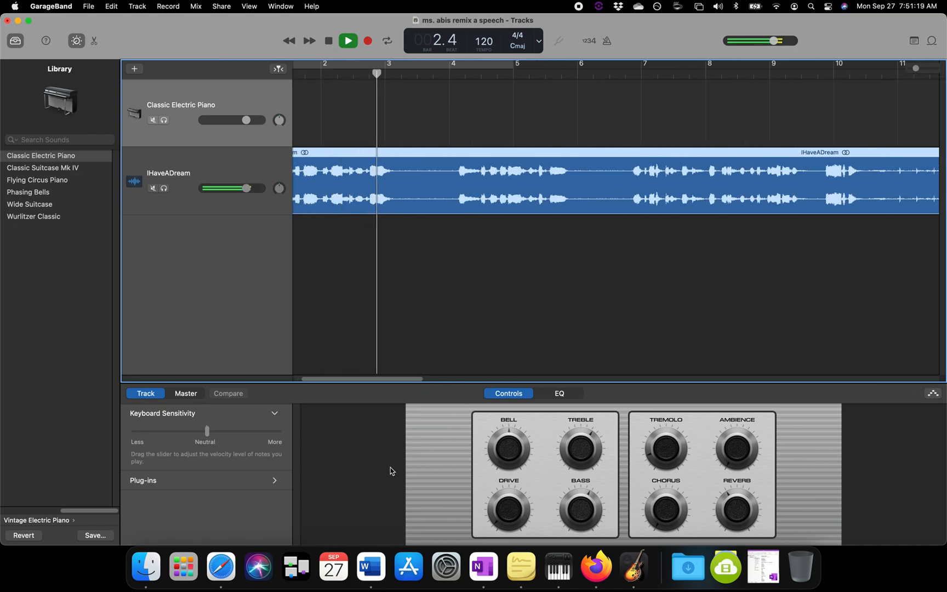
Step: Switch to the assignment page in Firefox and review the numbered instructions and the list of what the remix must include
click(607, 565)
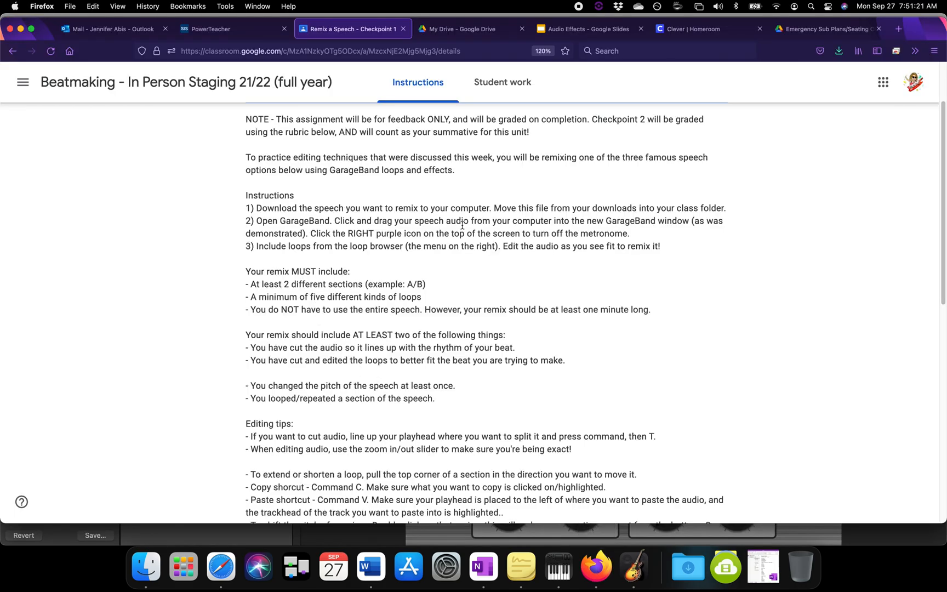
drag(649, 239, 243, 208)
click(257, 242)
drag(247, 249, 544, 247)
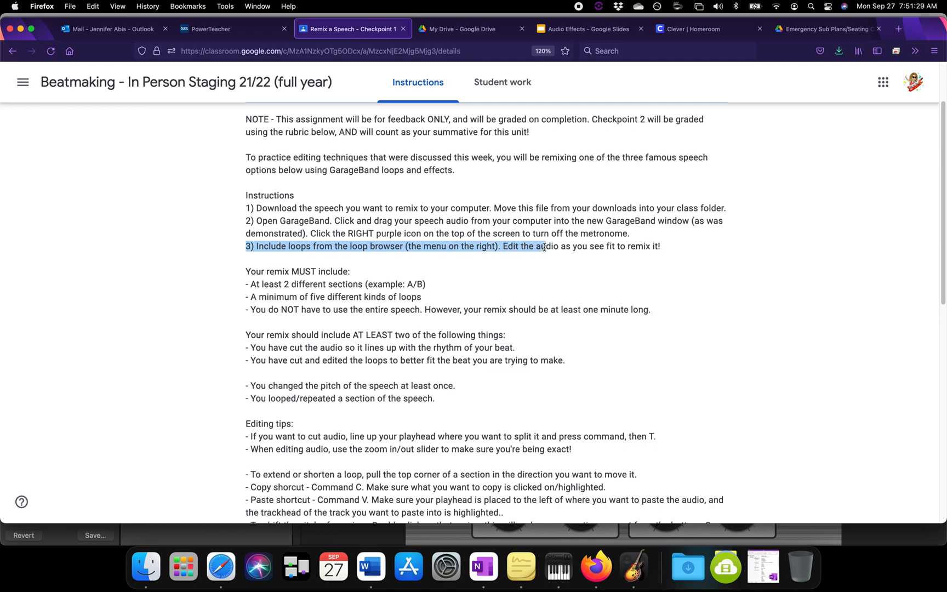
click(544, 247)
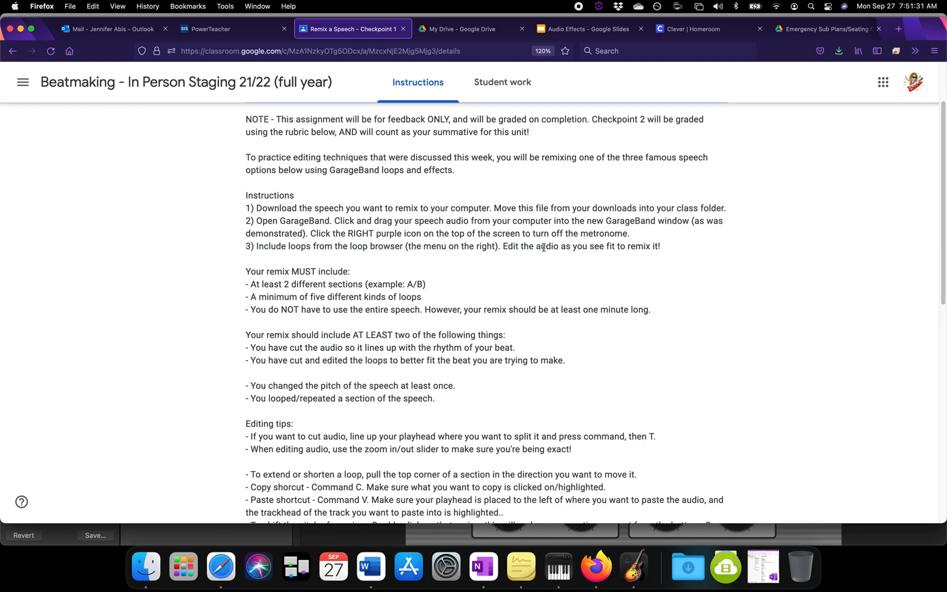
drag(248, 269, 410, 286)
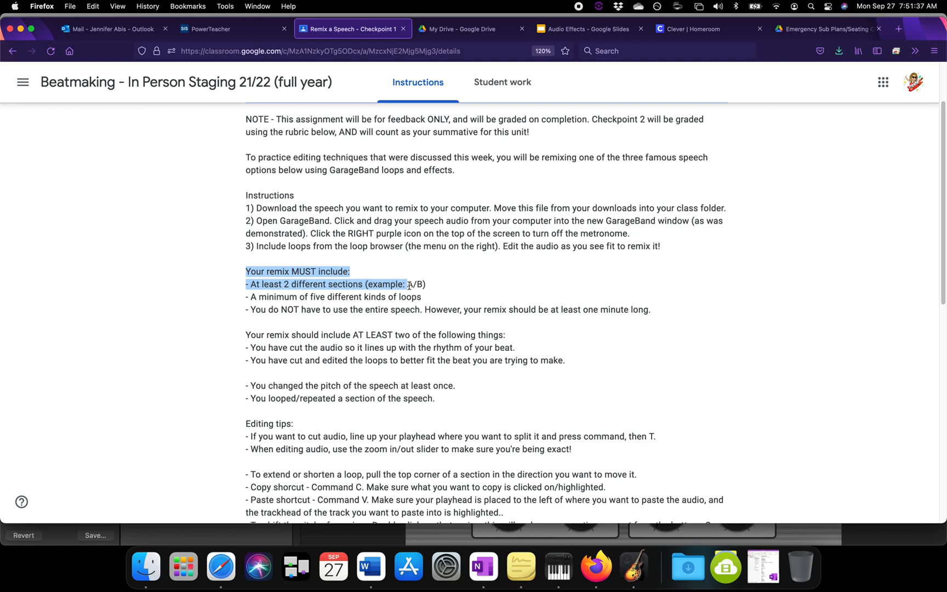
drag(410, 288, 428, 299)
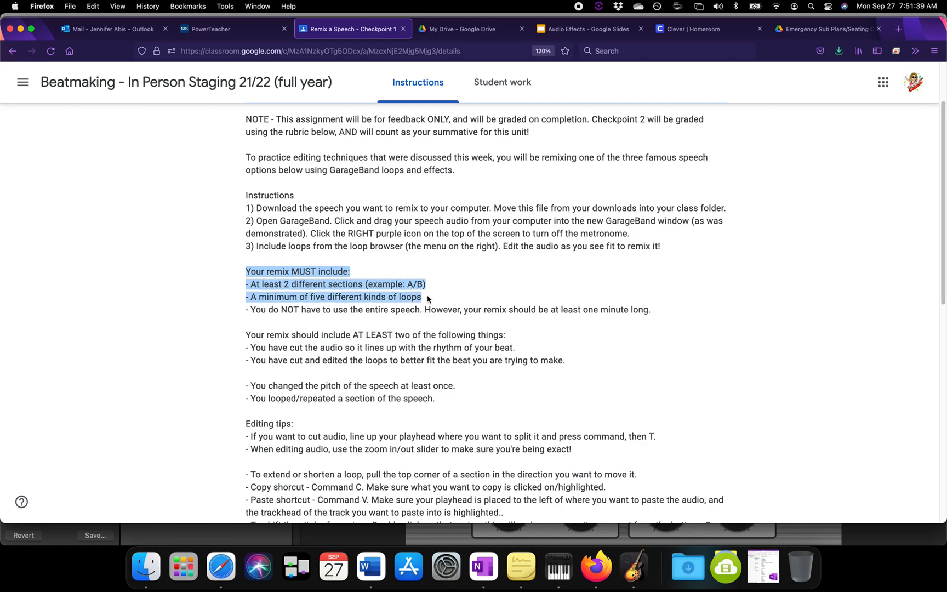
click(419, 312)
drag(250, 312, 474, 313)
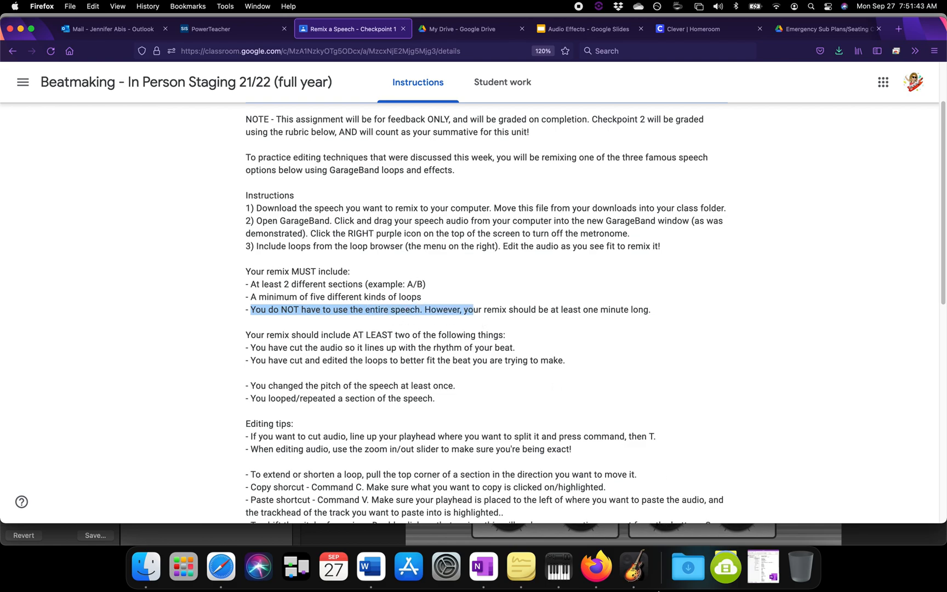
Step: Return to GarageBand, set the position display to Time and place the playhead at about 1:00 in the speech
click(636, 582)
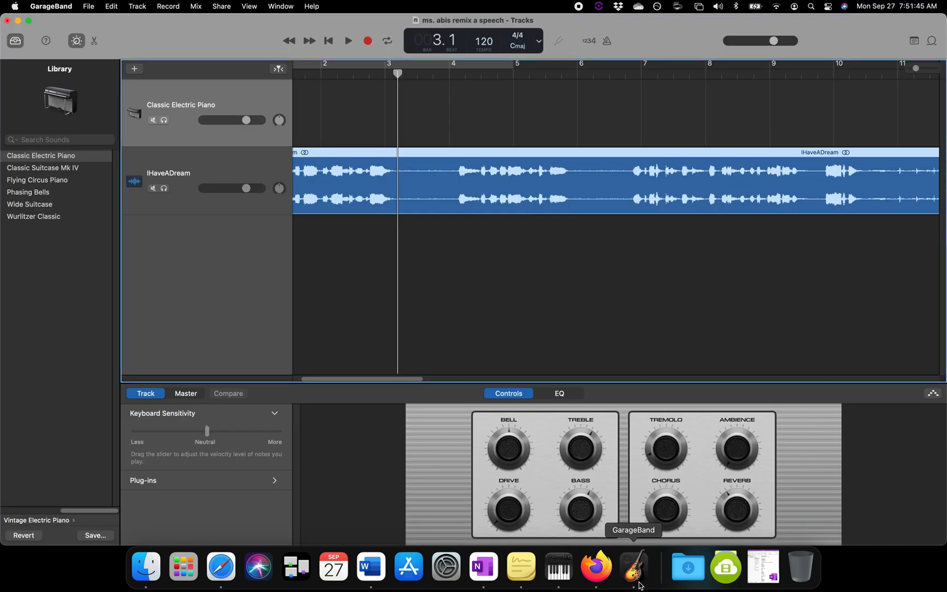
click(540, 42)
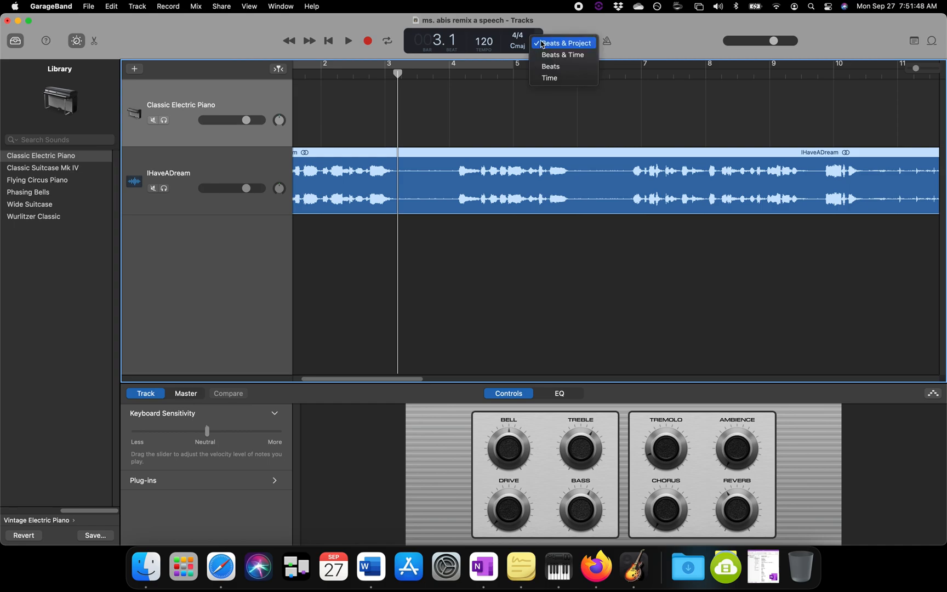
click(558, 78)
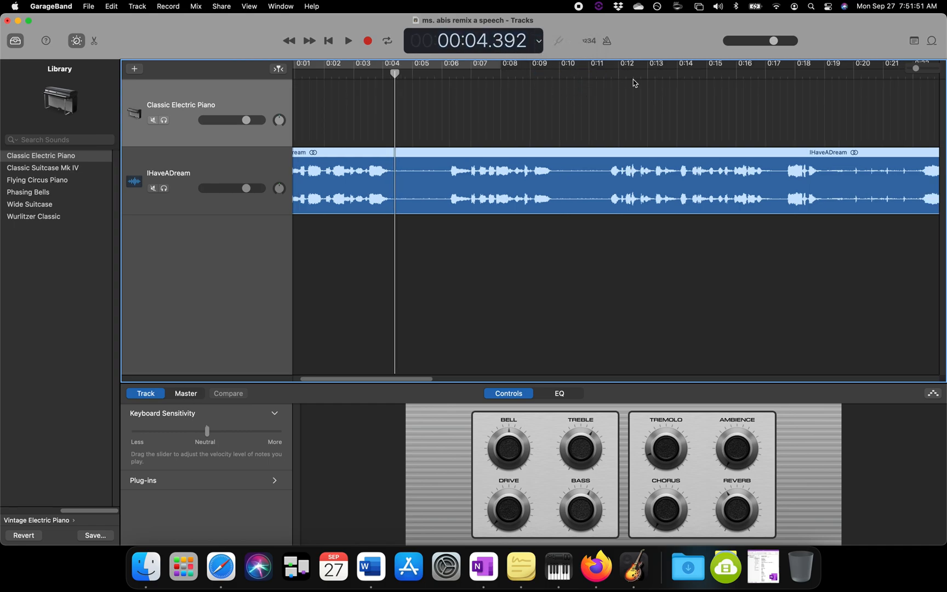
scroll(634, 83, right, 15)
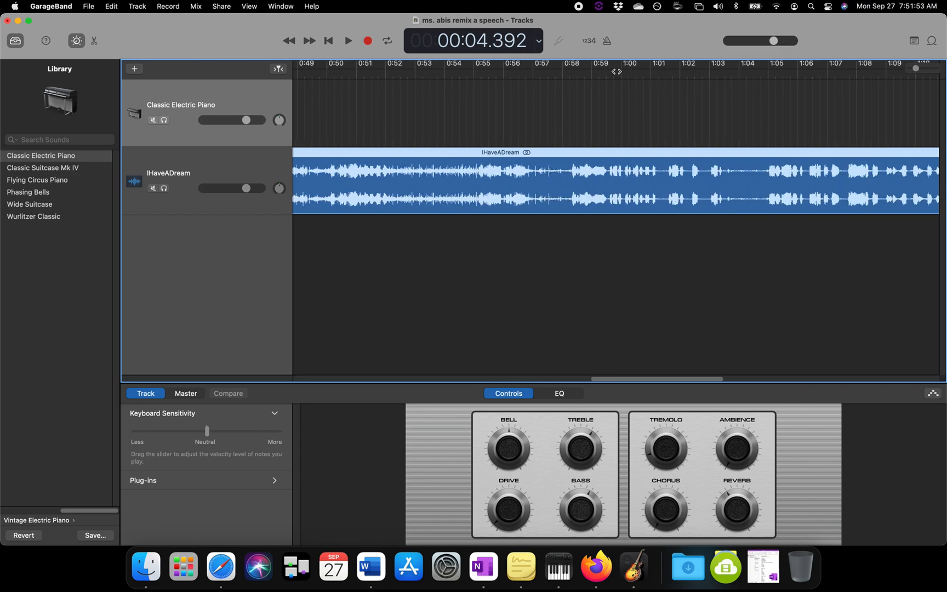
click(624, 76)
drag(914, 68, 898, 68)
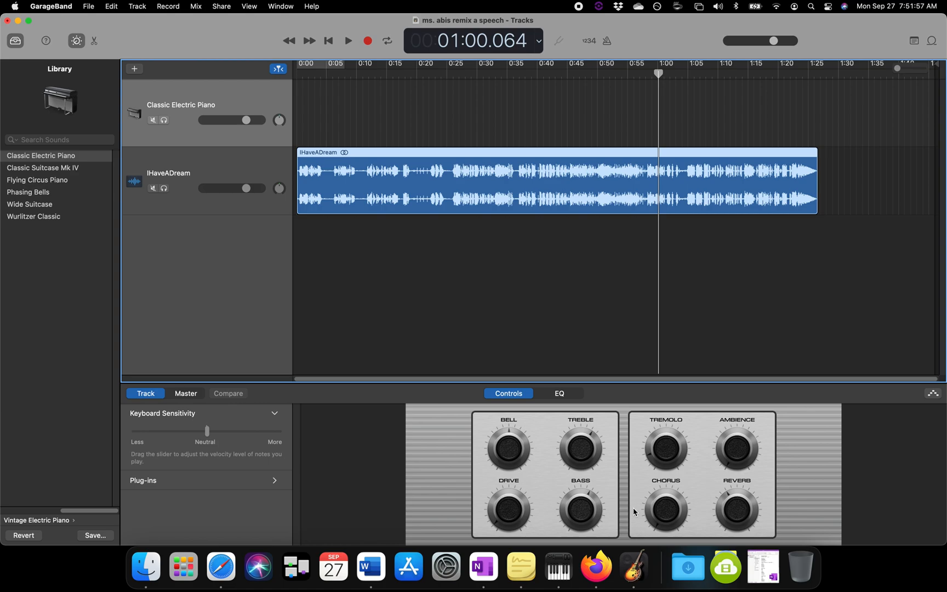
Step: Review in the Firefox assignment the options of which the remix should include at least two
click(596, 571)
click(377, 343)
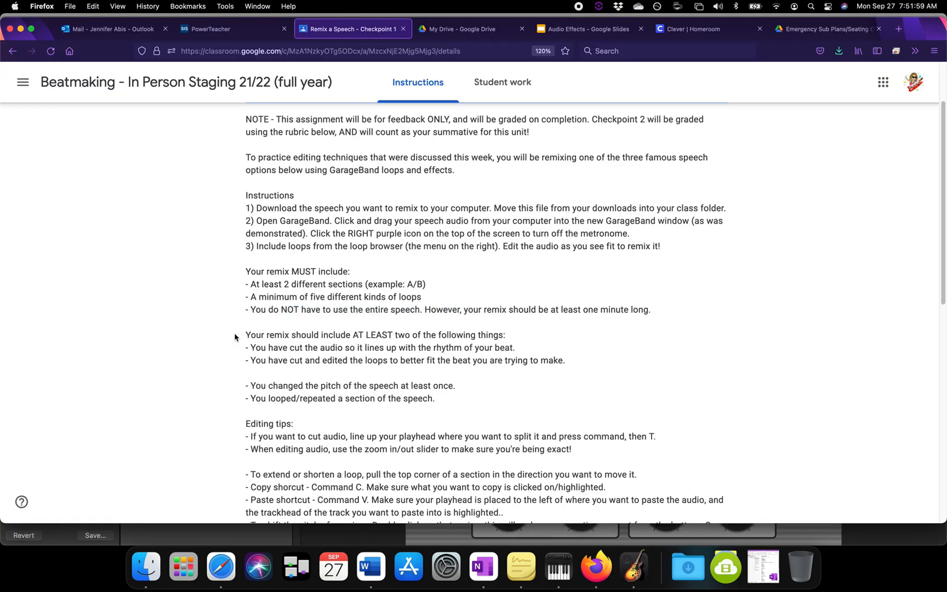
drag(243, 337, 555, 360)
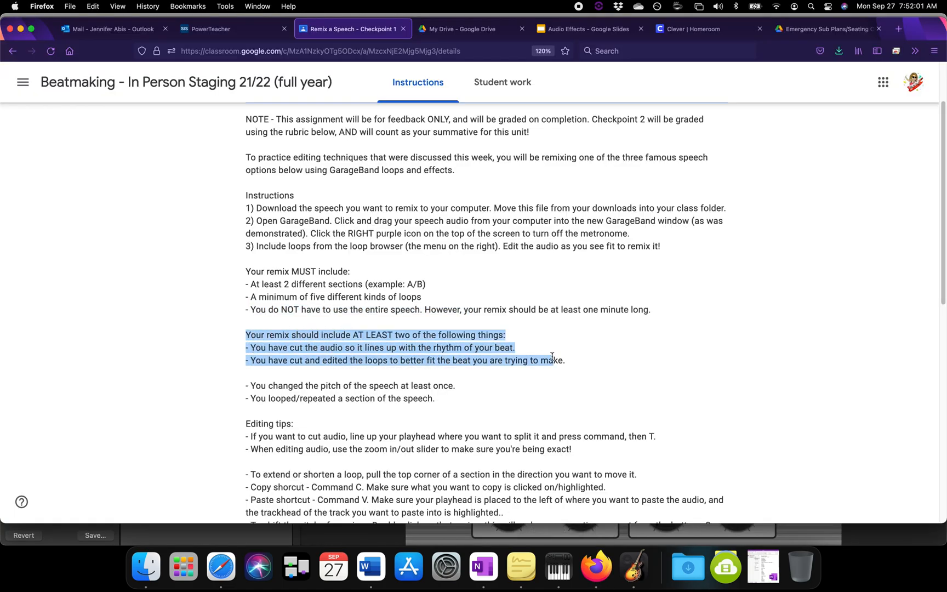
click(390, 372)
drag(268, 360, 565, 360)
Step: Switch back to GarageBand and play the speech from about 0:02.750 at a closer zoom
click(634, 568)
drag(313, 66, 311, 69)
click(312, 70)
key(c)
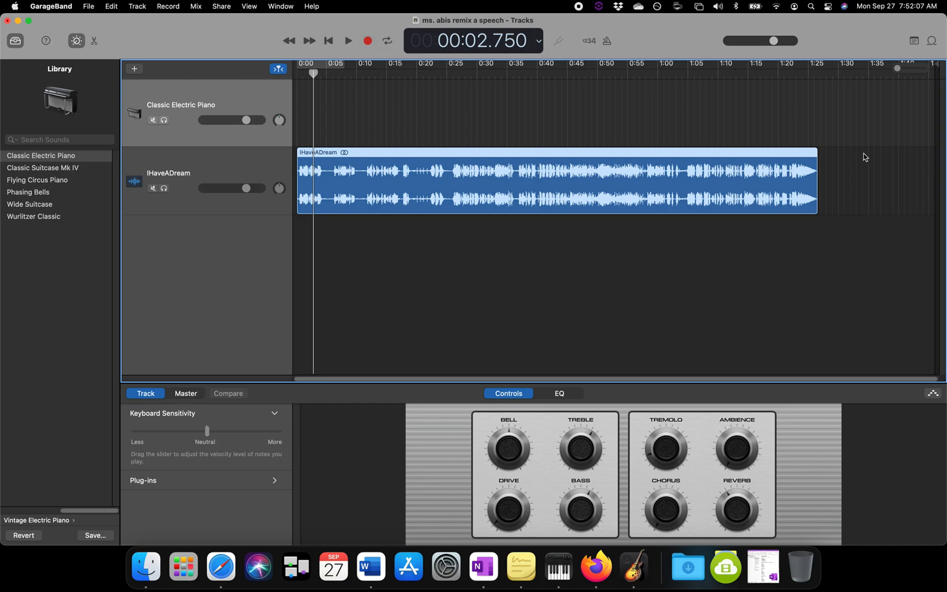
drag(897, 67, 918, 71)
scroll(529, 211, left, 15)
key(space)
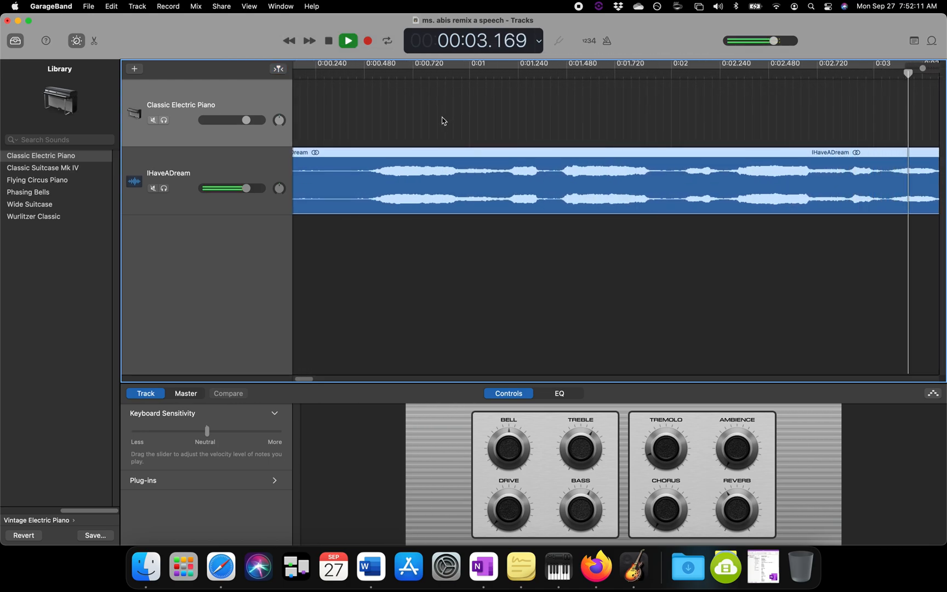
Step: Find the pause after 0:17 by listening, split the speech region at 0:17.640 and delete everything before the cut
drag(923, 68, 918, 68)
scroll(556, 164, right, 10)
click(552, 70)
key(space)
scroll(548, 115, right, 10)
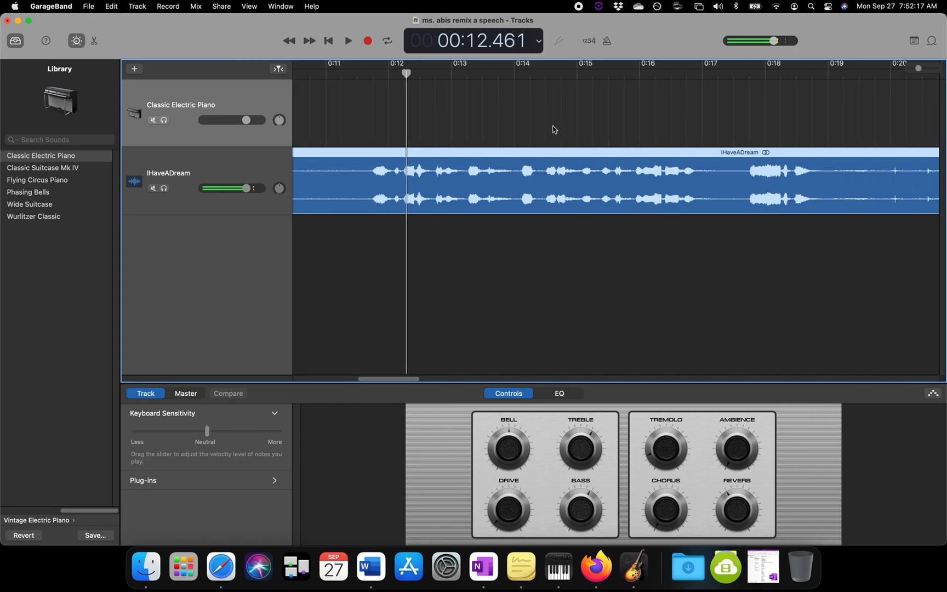
click(535, 74)
key(space)
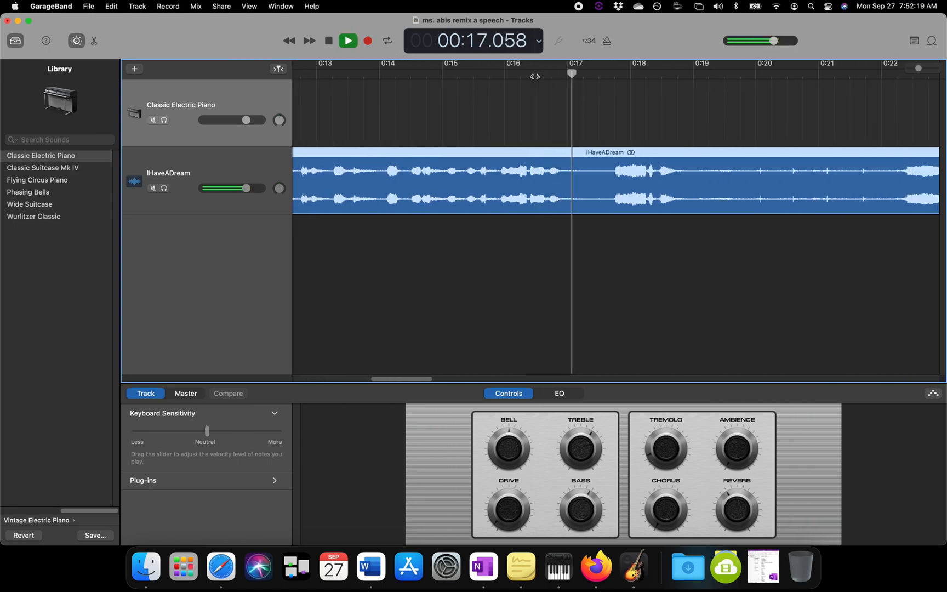
key(space)
click(605, 74)
drag(605, 74, 608, 74)
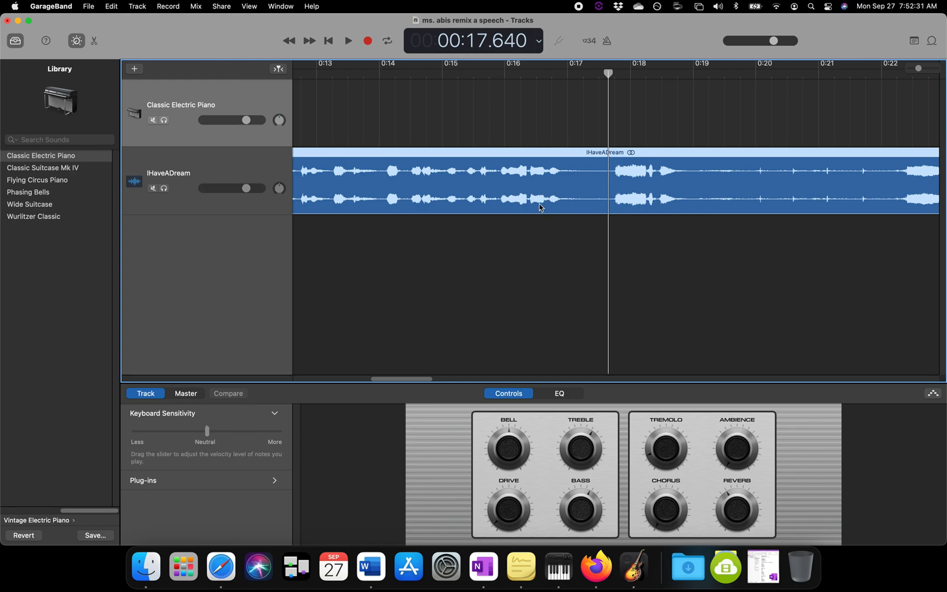
key(super+t)
shift+click(559, 182)
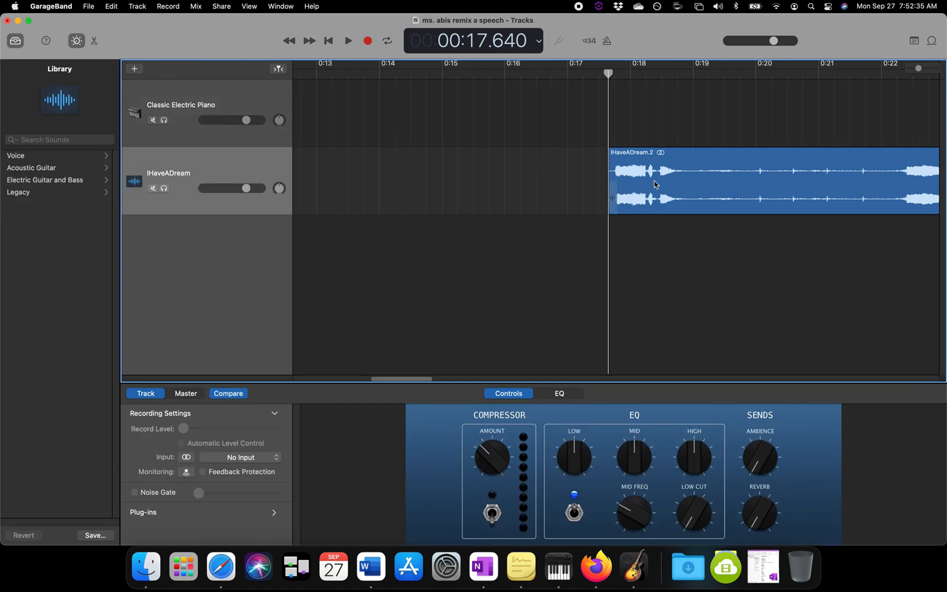
Step: Play the remaining speech from 0:17.640 to find where its first phrase ends
key(space)
key(space)
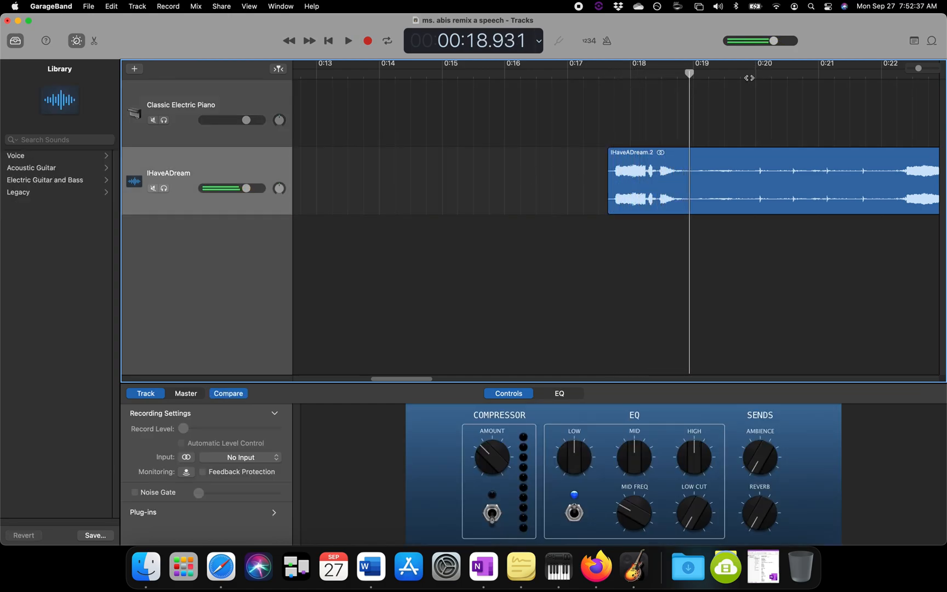
key(space)
Step: Split the remaining speech region at 0:19.000, just after its first phrase
key(space)
click(686, 74)
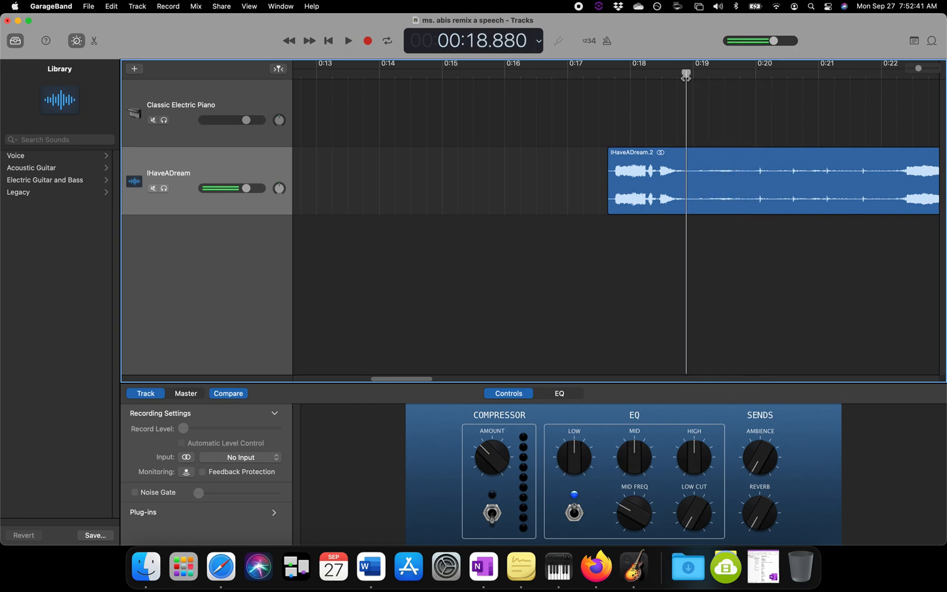
drag(918, 68, 922, 69)
click(573, 73)
key(space)
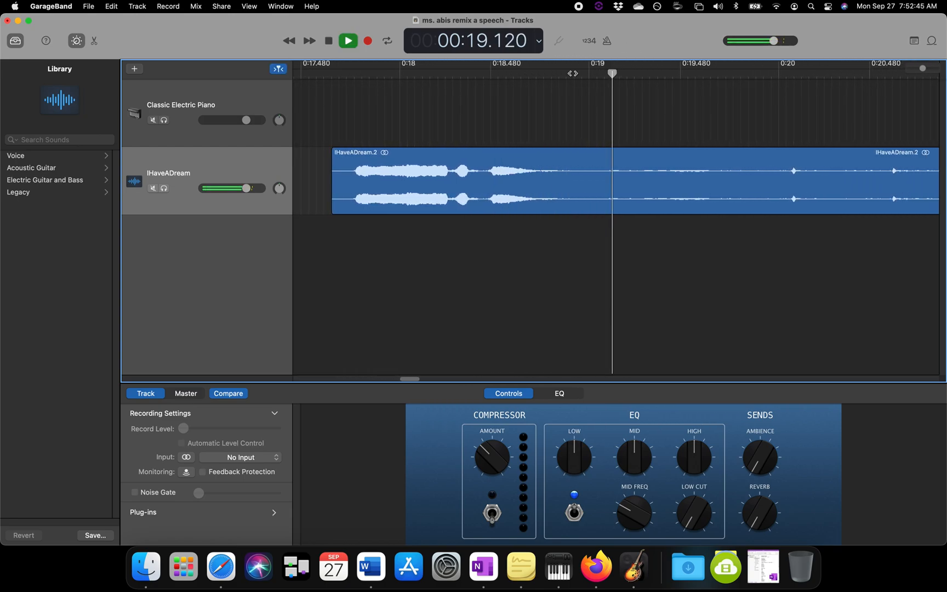
key(space)
key(space)
click(504, 74)
key(space)
drag(583, 77, 558, 74)
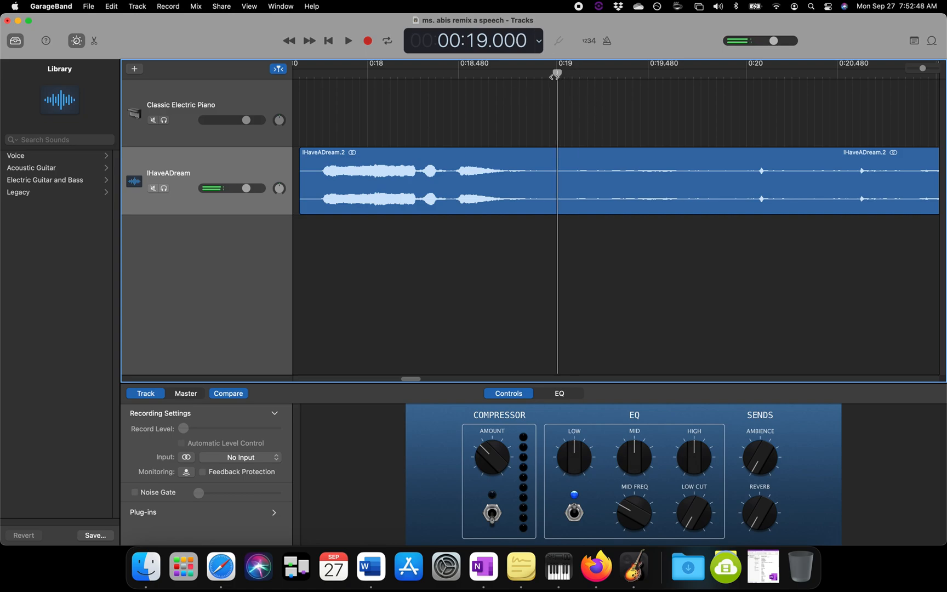
click(588, 175)
key(super+t)
Step: Move the separated phrase clip earlier so it starts at about 0:17.1, and play it
drag(537, 181, 432, 181)
scroll(395, 87, left, 2)
scroll(382, 84, left, 8)
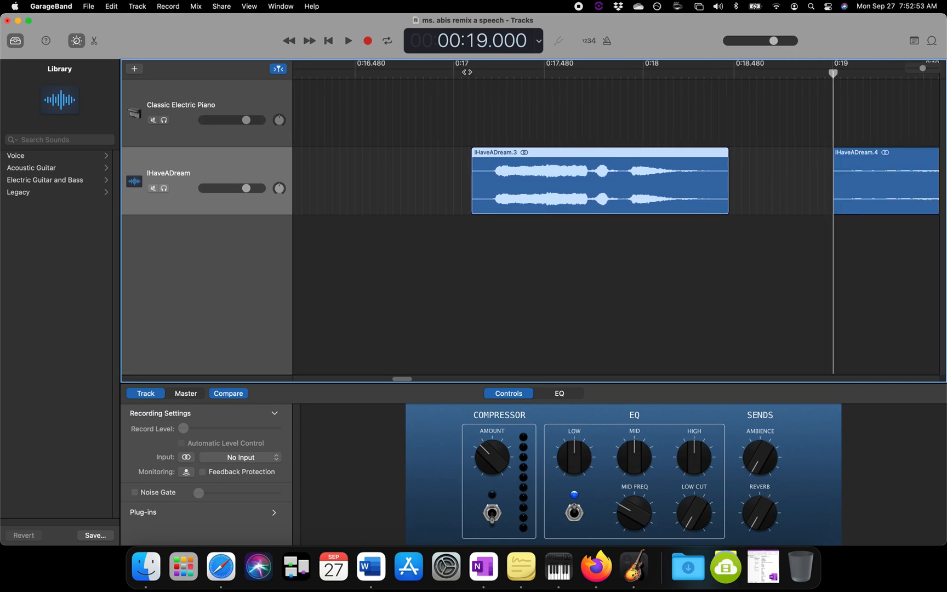
click(458, 74)
key(space)
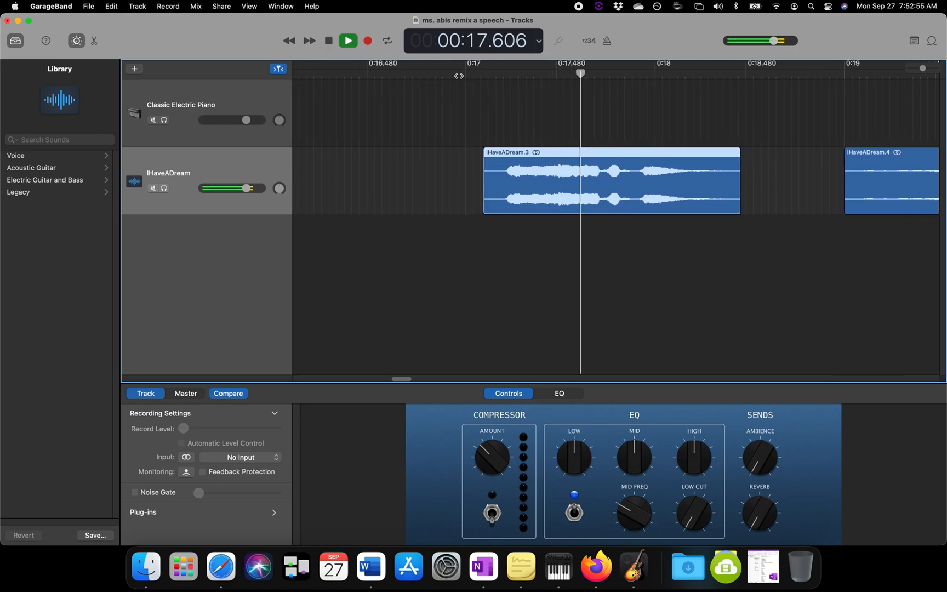
key(space)
scroll(457, 75, right, 10)
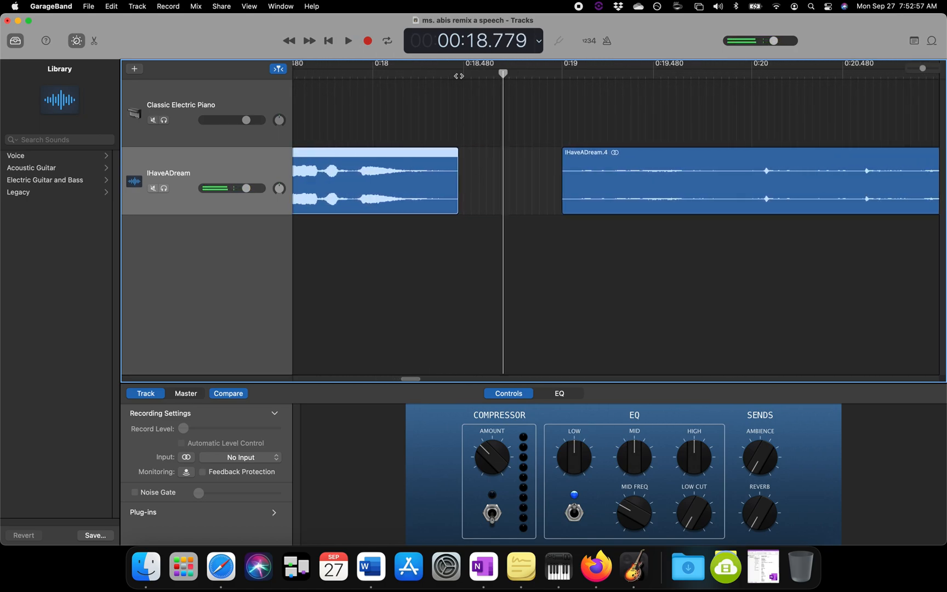
Step: Split the following speech region at 0:22.000 and delete the quiet section before the cut
click(436, 74)
key(space)
key(space)
drag(610, 75, 587, 75)
click(540, 208)
key(super+t)
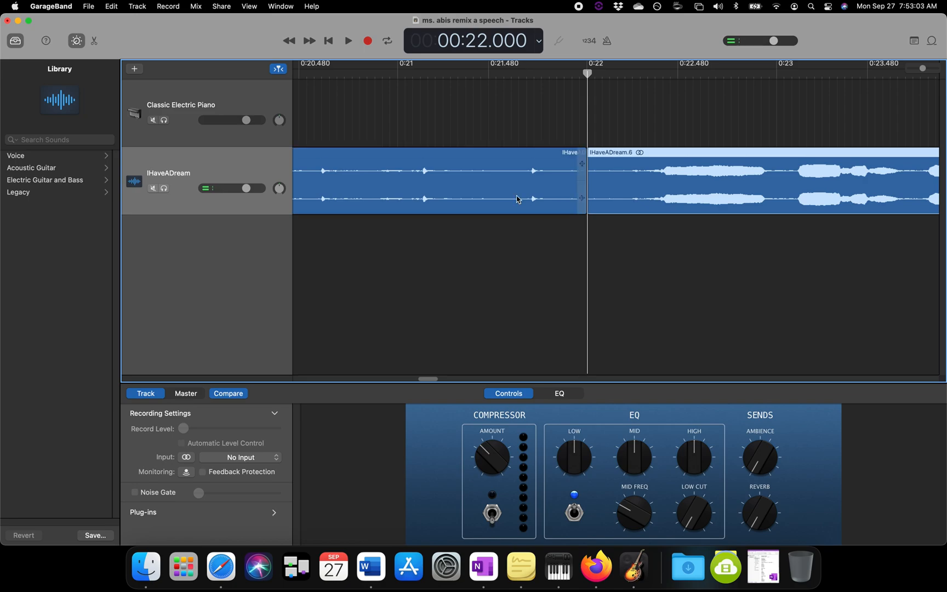
click(503, 186)
key(Delete)
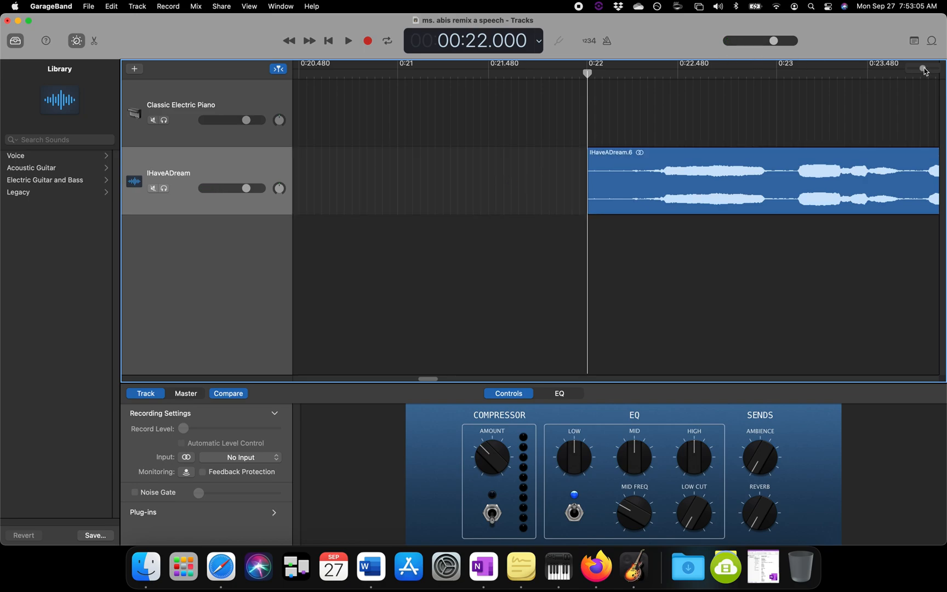
Step: Move the short phrase clip near the start of its track, beginning at about 0:02.2
drag(924, 69, 913, 68)
scroll(577, 252, left, 2)
click(557, 166)
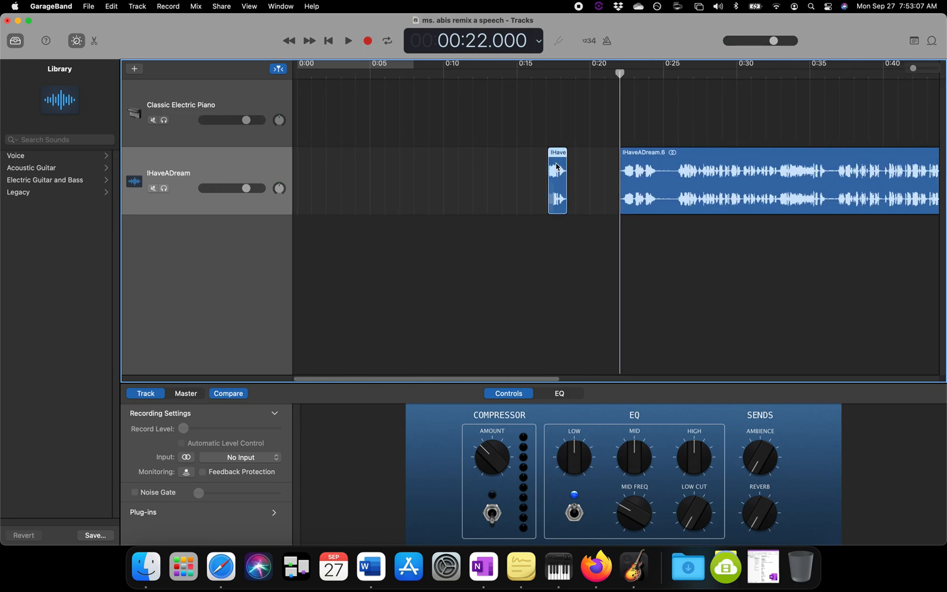
drag(558, 176, 317, 204)
Step: Play the moved phrase clip and split off its quiet tail at 0:03.300
click(317, 74)
click(909, 70)
drag(914, 70, 924, 69)
key(space)
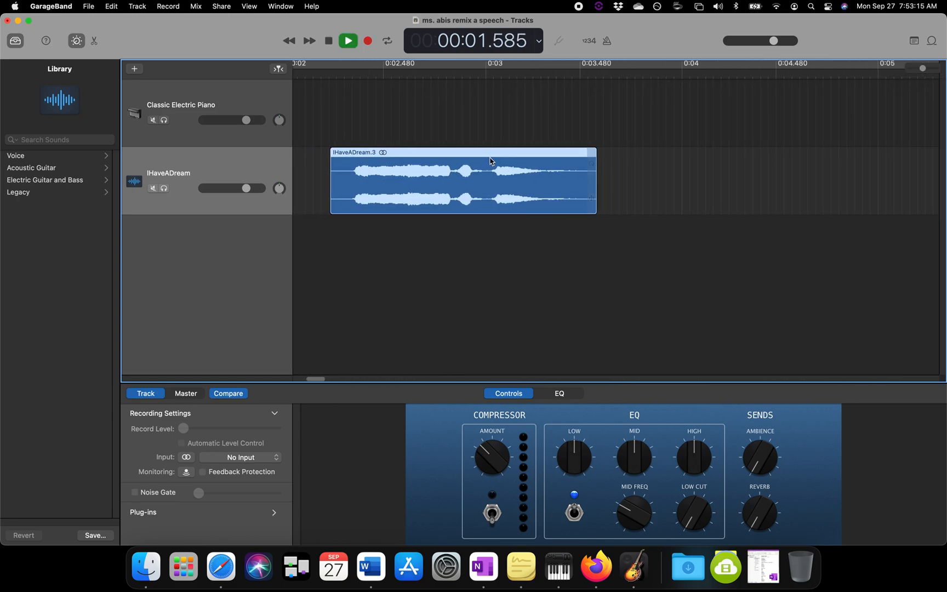
key(space)
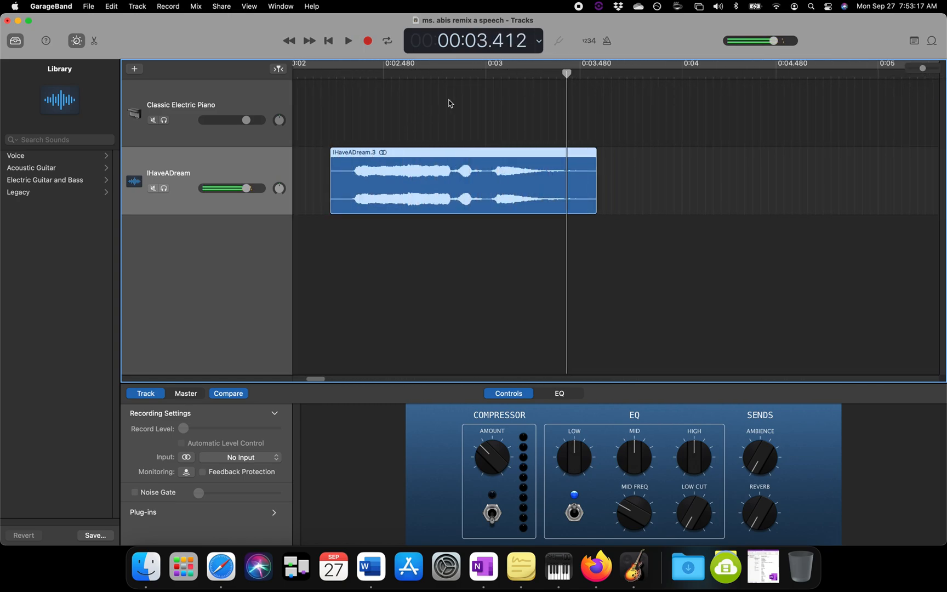
drag(558, 73, 544, 73)
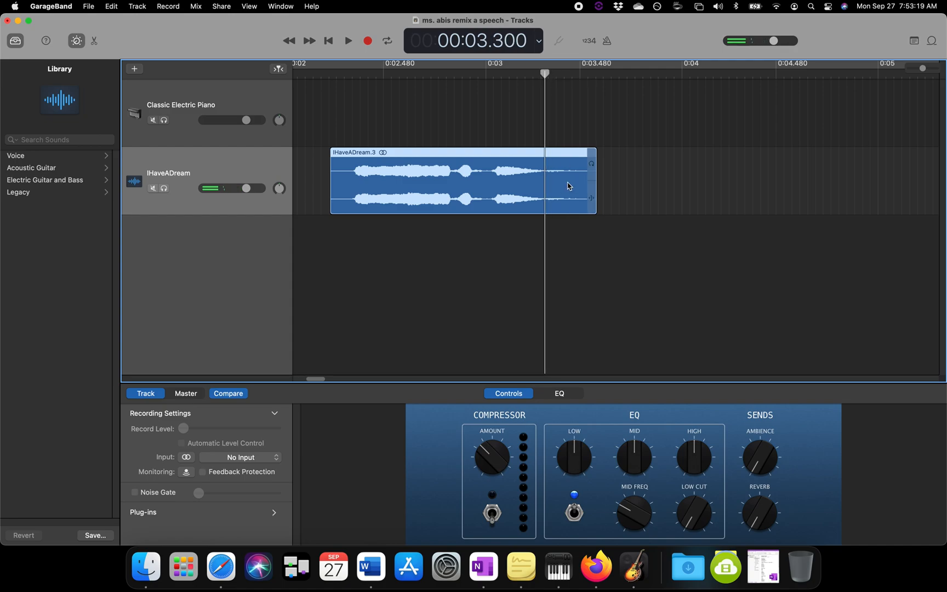
key(super+t)
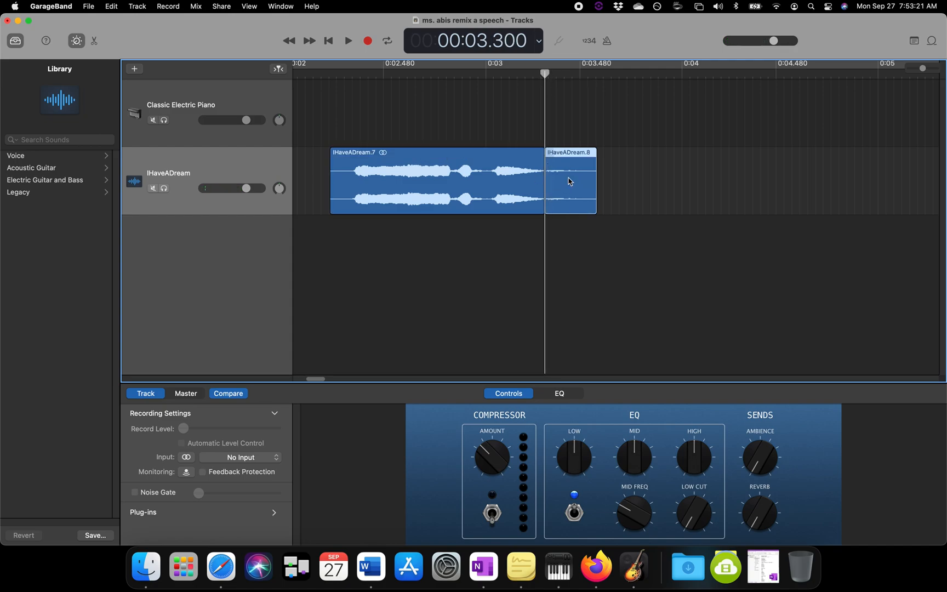
Step: Delete the split-off quiet tail and split the remaining phrase clip at about 0:03.01, before its final sound
key(Delete)
click(491, 73)
drag(921, 68, 925, 68)
key(space)
Step: Move the short split-off clip away from the phrase, play it separately, and put it back directly after the phrase clip
key(space)
drag(530, 79, 499, 78)
click(523, 187)
key(super+t)
drag(539, 188, 629, 189)
click(372, 76)
key(space)
key(space)
scroll(491, 195, left, 8)
scroll(700, 173, right, 7)
scroll(636, 192, left, 3)
drag(653, 188, 565, 193)
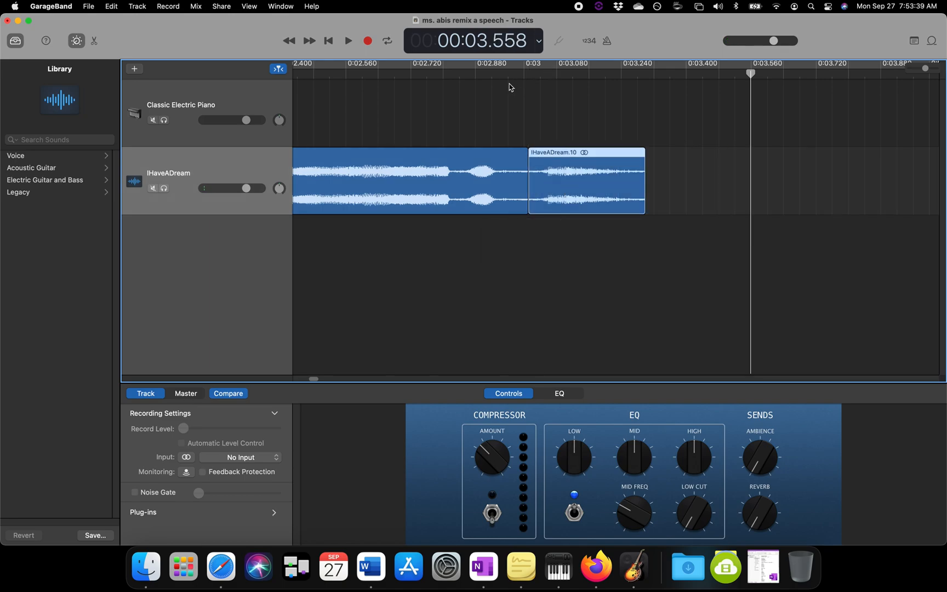
Step: Copy the short clip after 0:03.010 and paste three copies in a row, starting from 0:03.290
click(525, 76)
drag(528, 74, 529, 75)
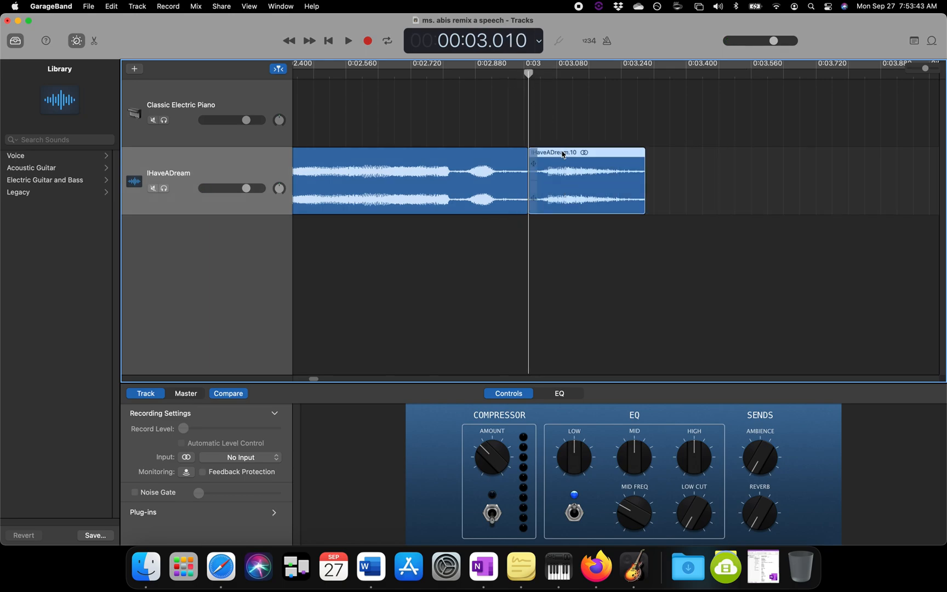
click(567, 182)
drag(529, 73, 643, 83)
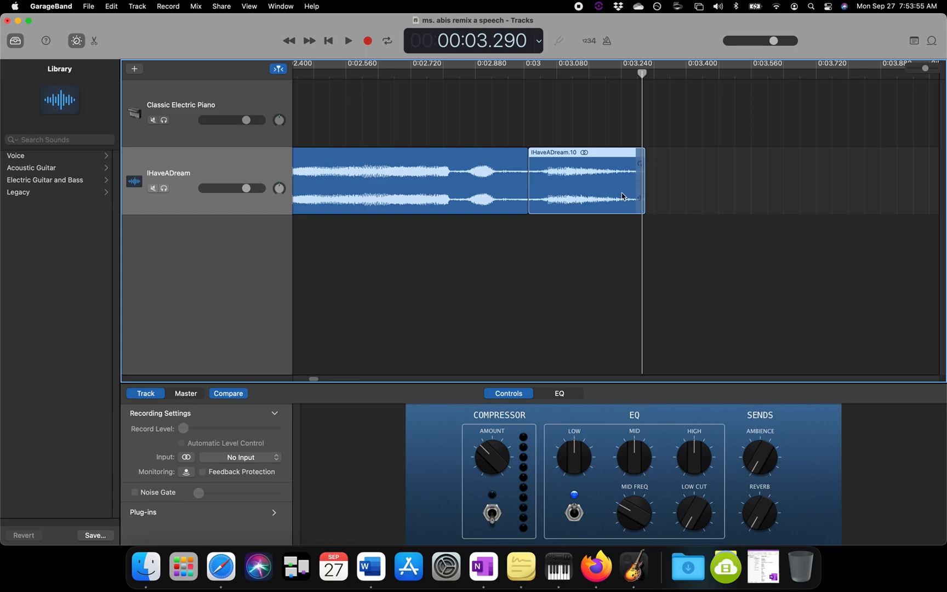
key(super+v)
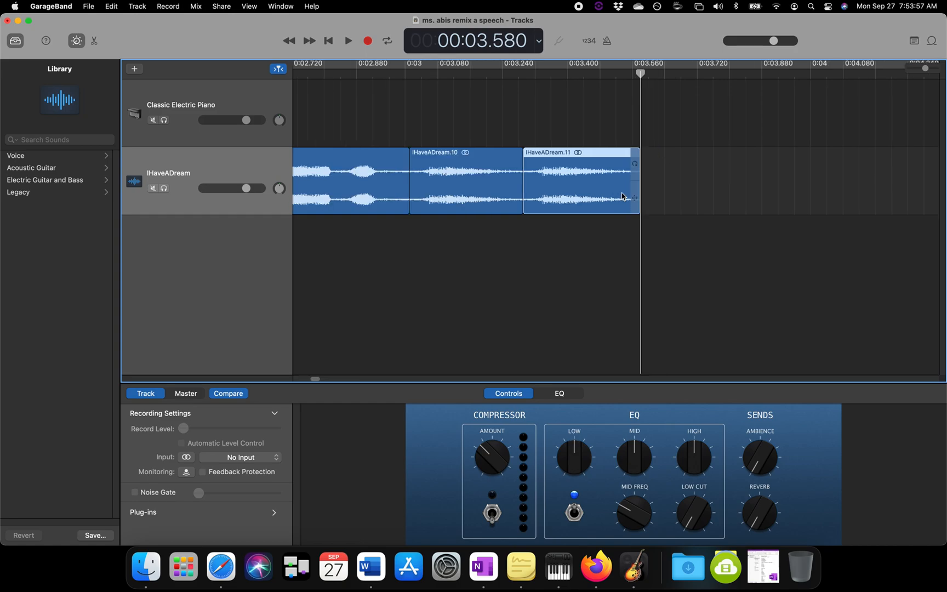
key(super+v)
key(super+v)
Step: Play the phrase and its repeated short clips from 0:02.250
drag(926, 68, 919, 68)
drag(444, 75, 432, 77)
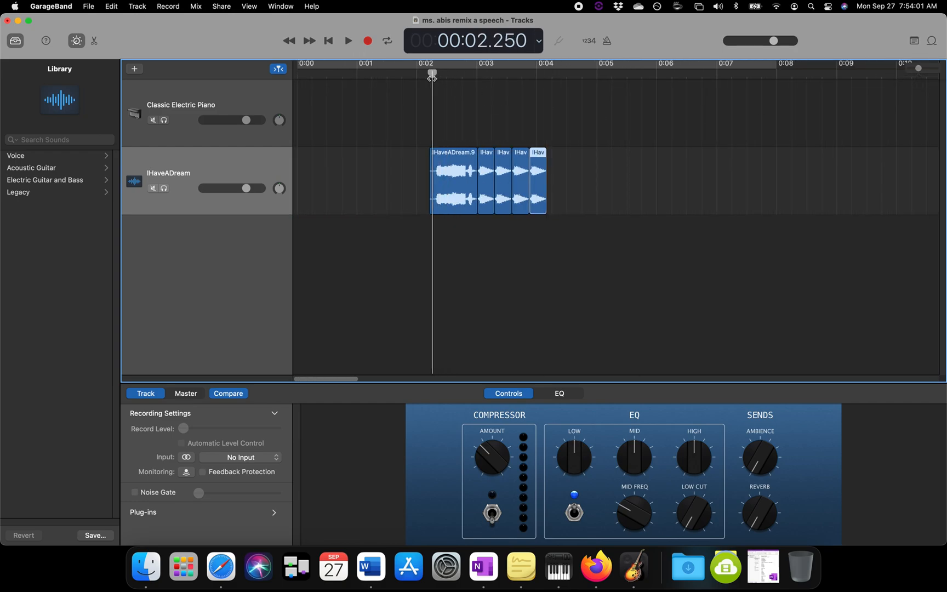
key(space)
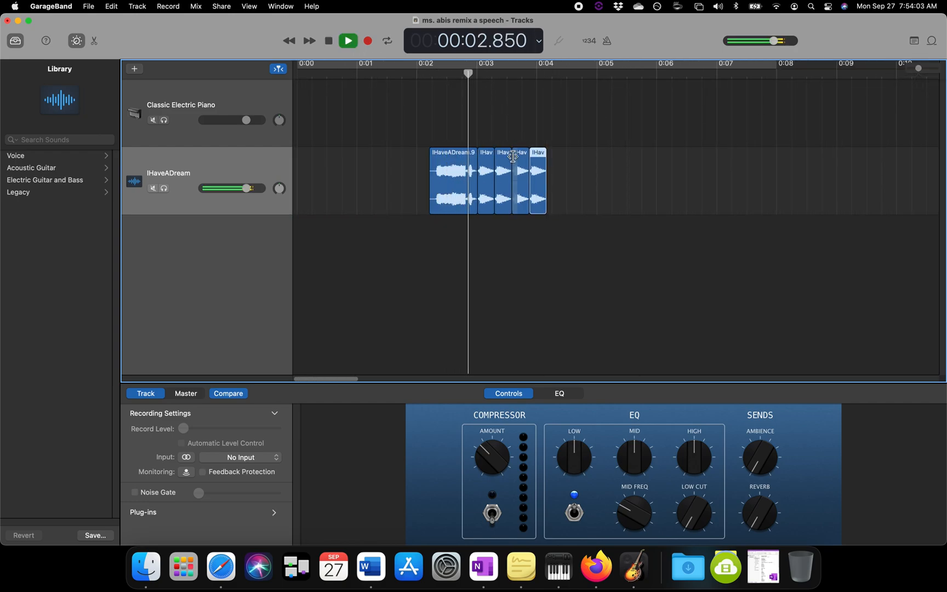
key(space)
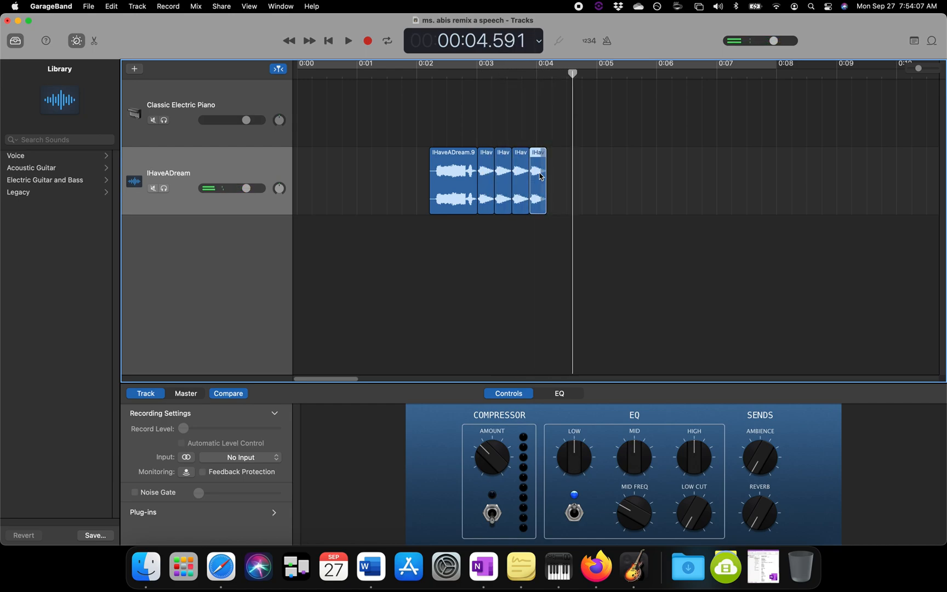
Step: Delete the last repeated clip and move the remaining four speech clips to the start of the track
key(Delete)
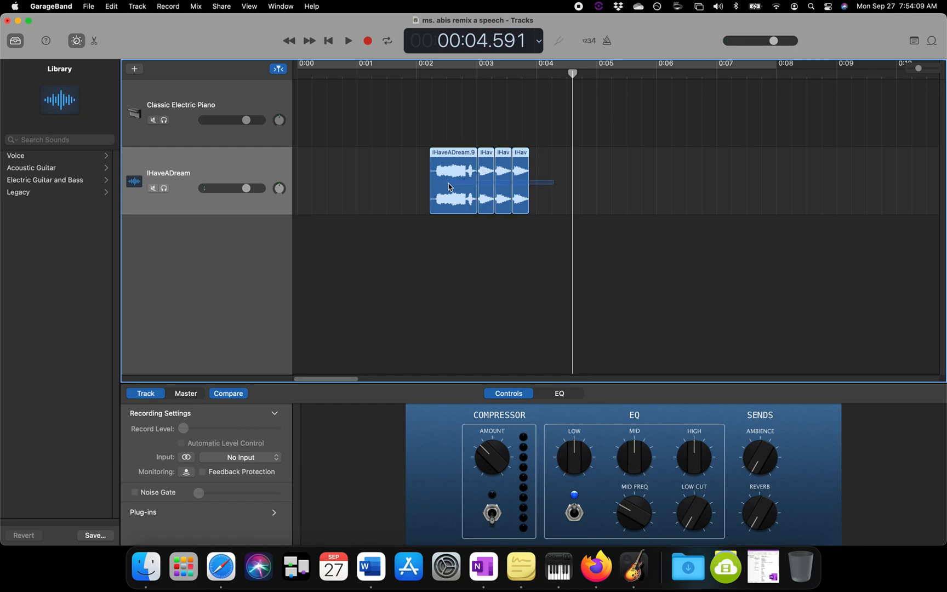
drag(460, 181, 306, 185)
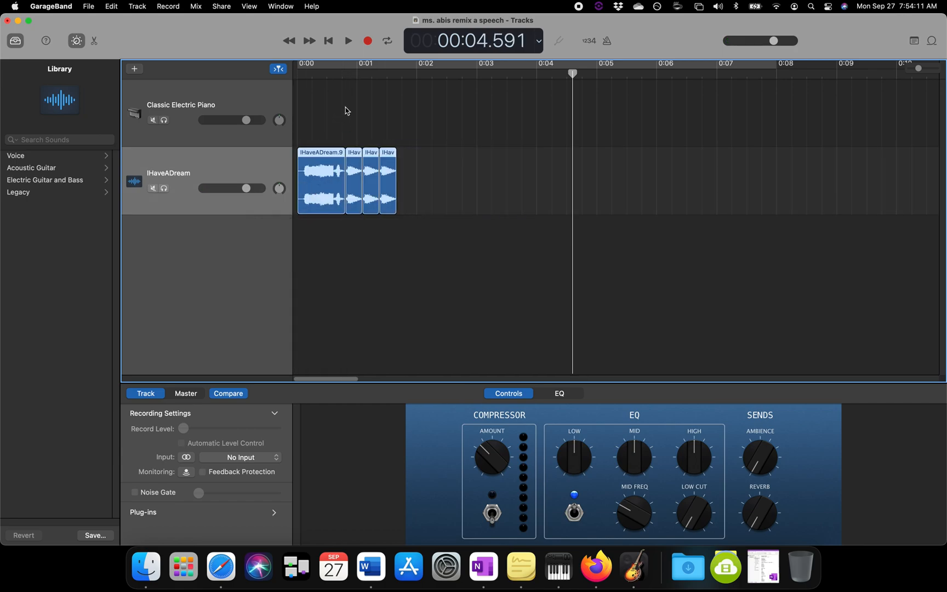
click(340, 78)
Step: Switch to the assignment page in Firefox and highlight the requirement about cutting audio to line up with the beat's rhythm
click(597, 568)
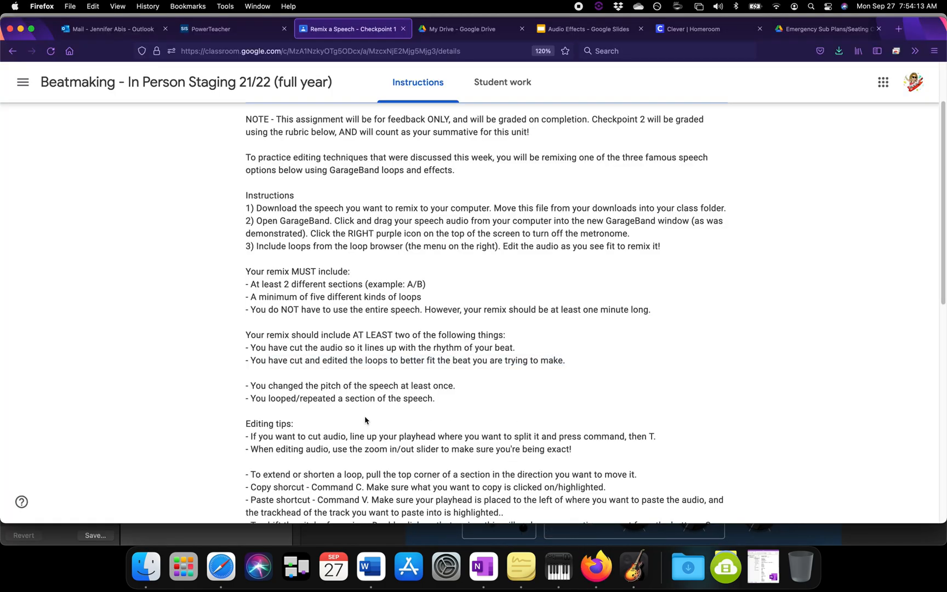
drag(290, 348, 453, 347)
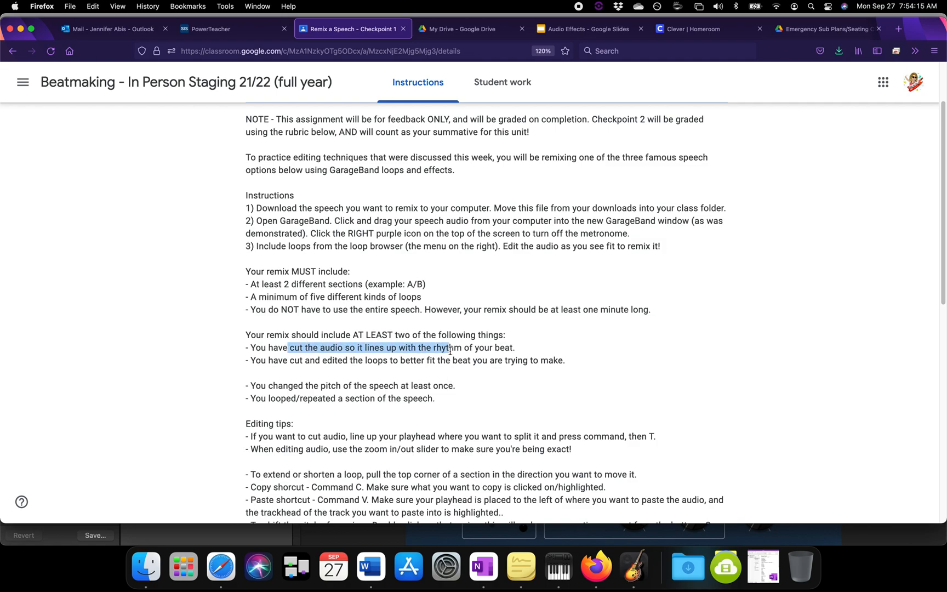
Step: Return to GarageBand, filter the Apple Loops to the Beats instrument, and preview several 2-Step loops, including 2-Step Flux Beat 01
click(634, 567)
click(932, 43)
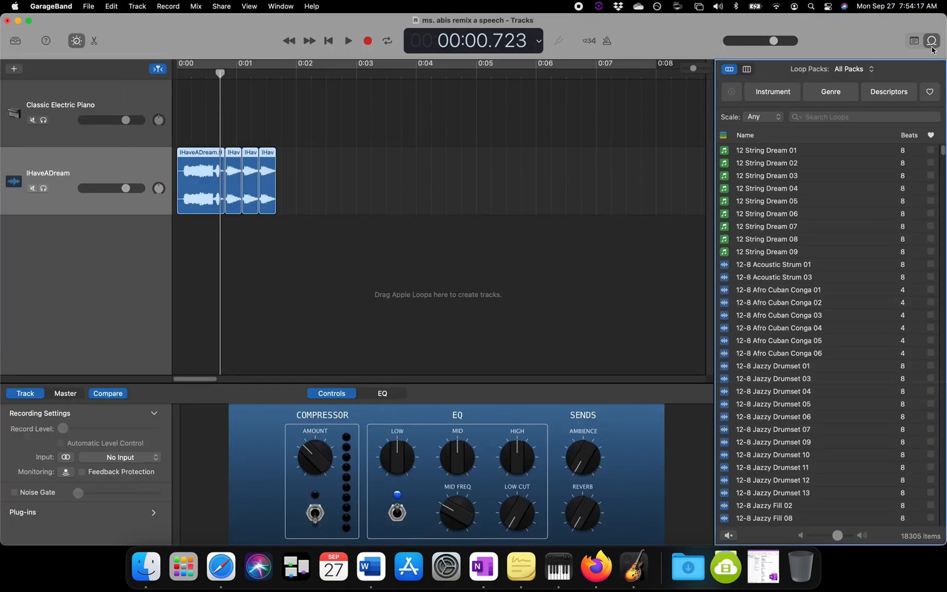
click(782, 98)
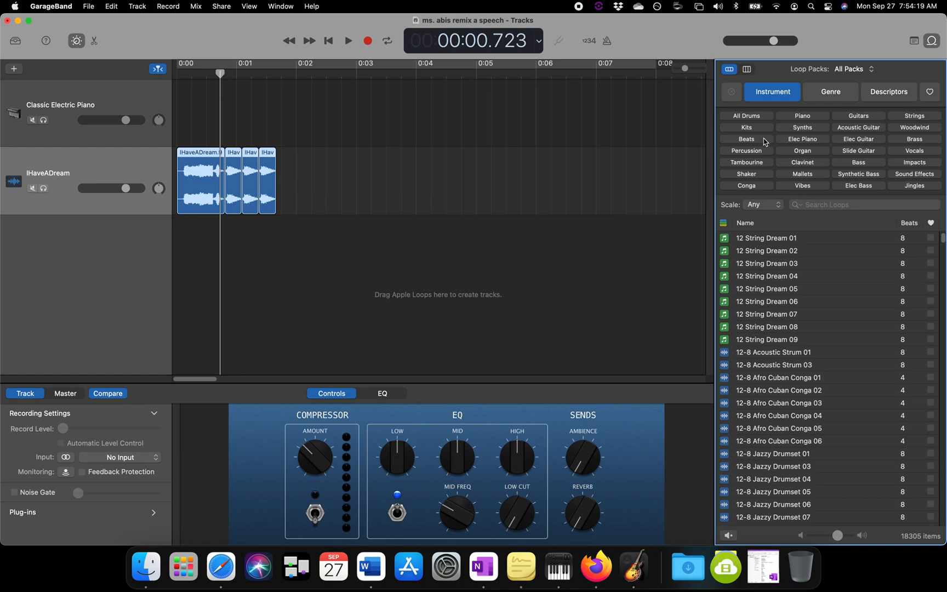
click(766, 142)
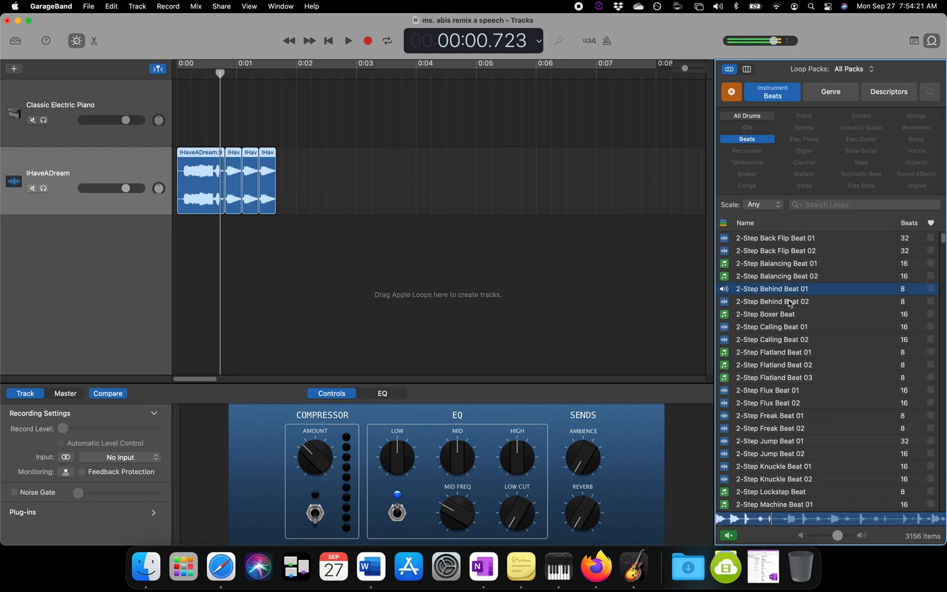
click(815, 277)
click(812, 250)
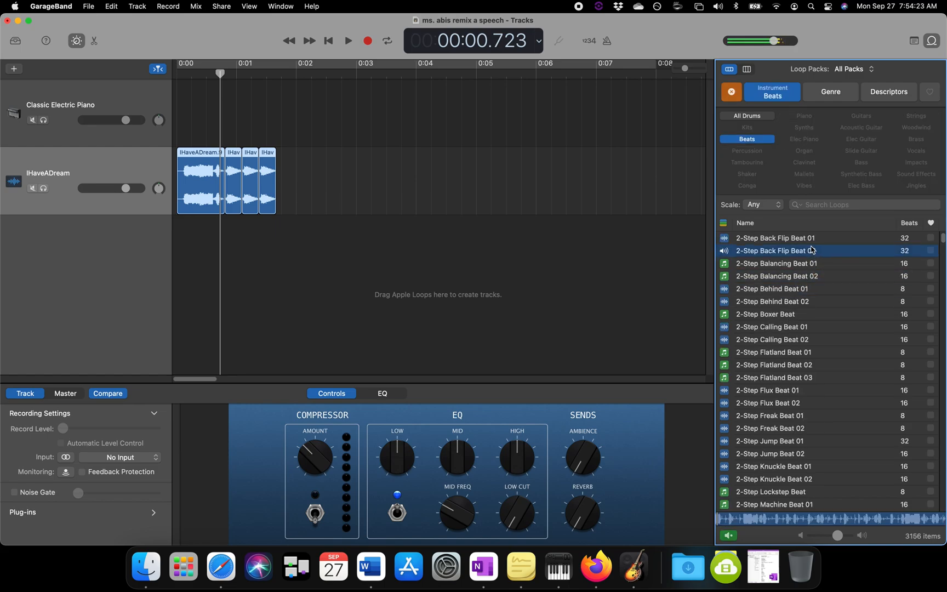
click(804, 389)
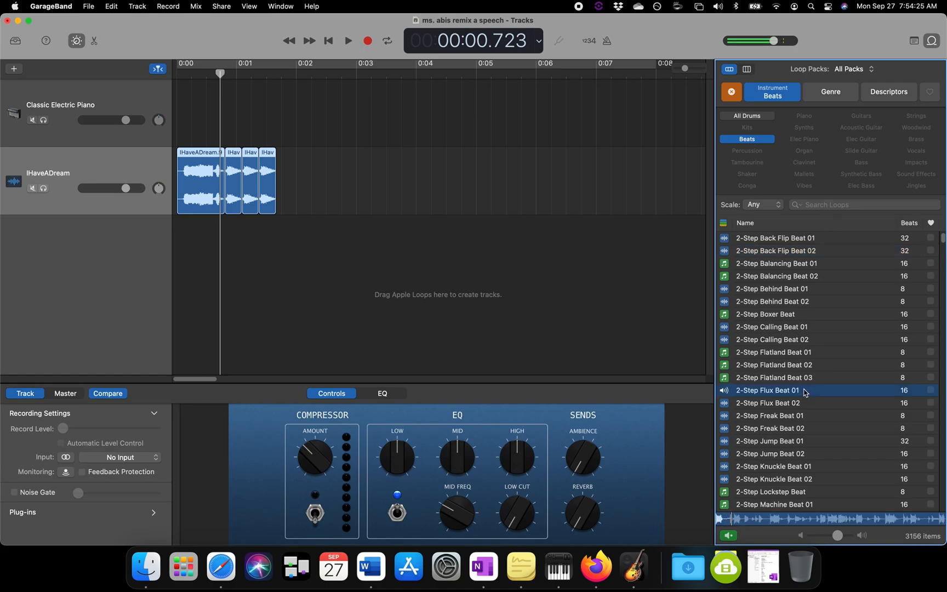
Step: Add the 2-Step Flux Beat 01 loop on a new track where the speech clips end, and play from the beginning
drag(806, 394, 276, 287)
drag(215, 75, 171, 76)
key(space)
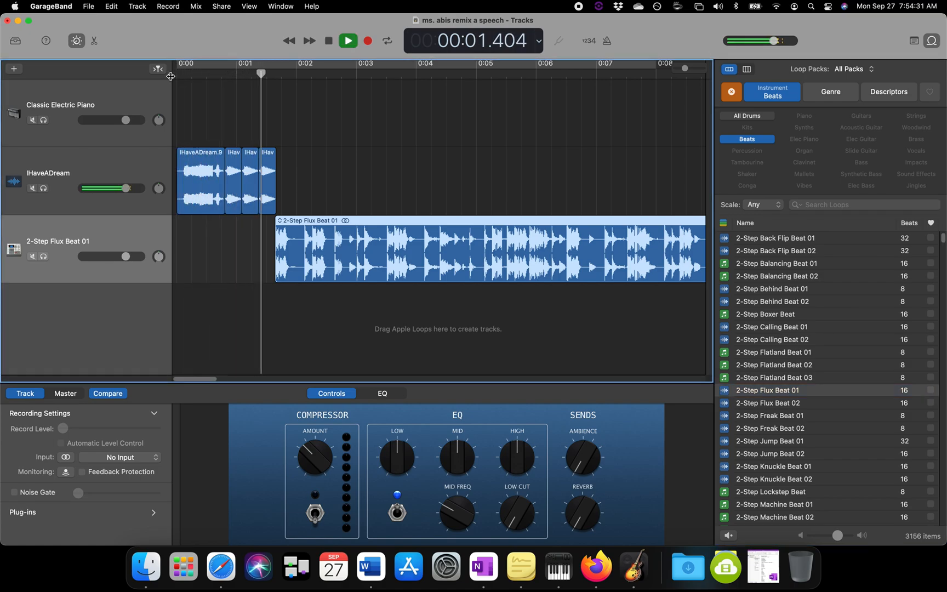
key(space)
Step: Copy the four speech clips, paste them over the beat on the same track at about 0:04.7, and play the result
drag(288, 182, 196, 187)
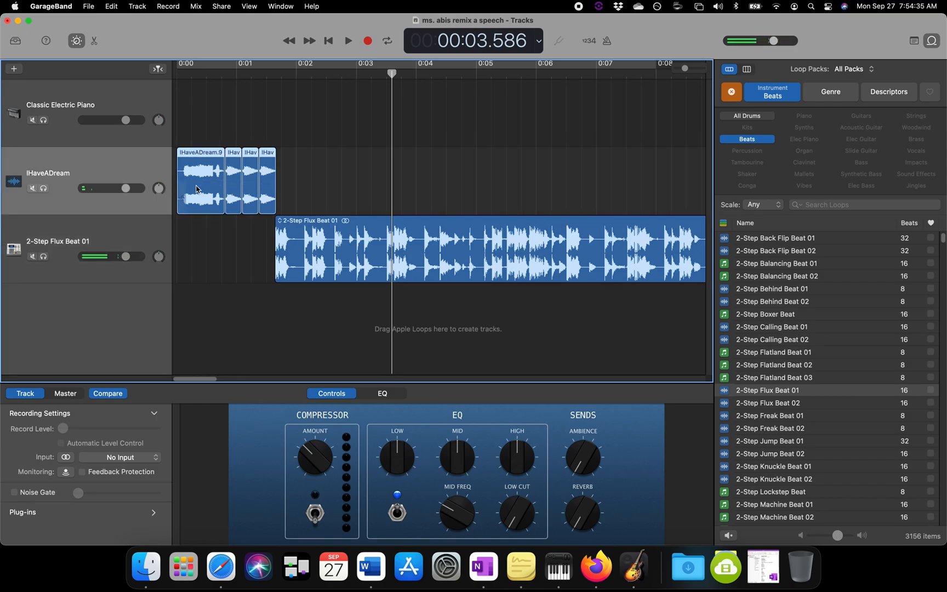
key(space)
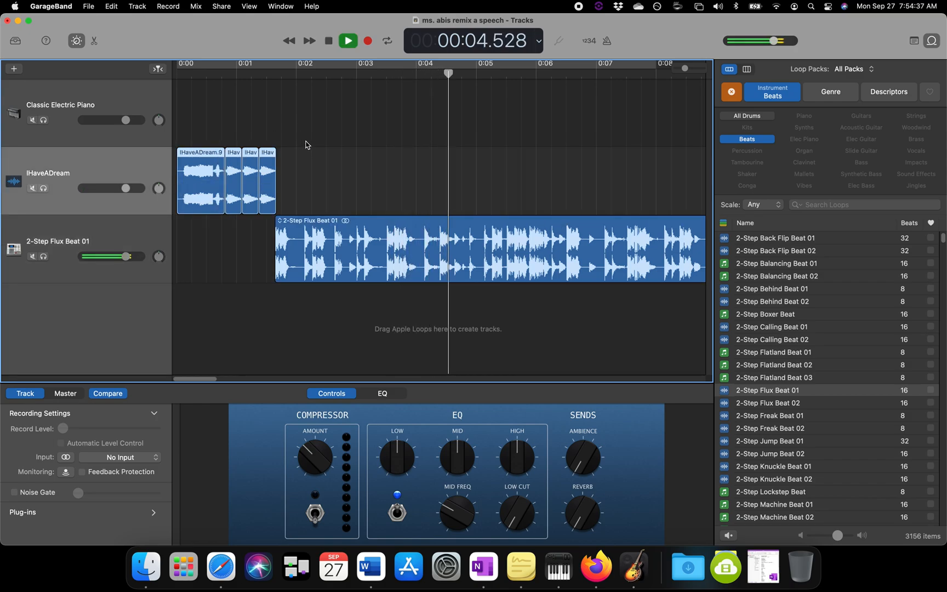
key(space)
key(super+v)
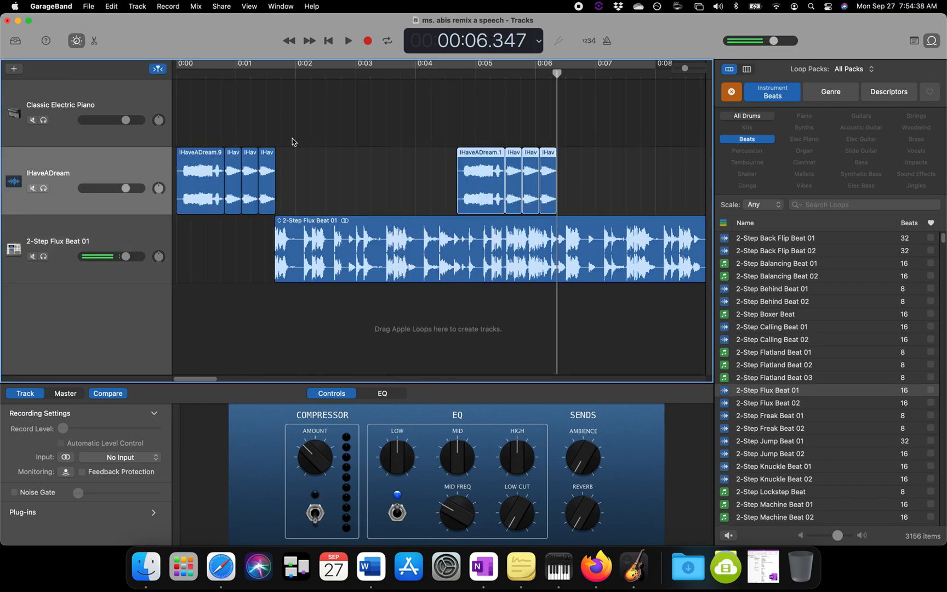
click(213, 77)
key(space)
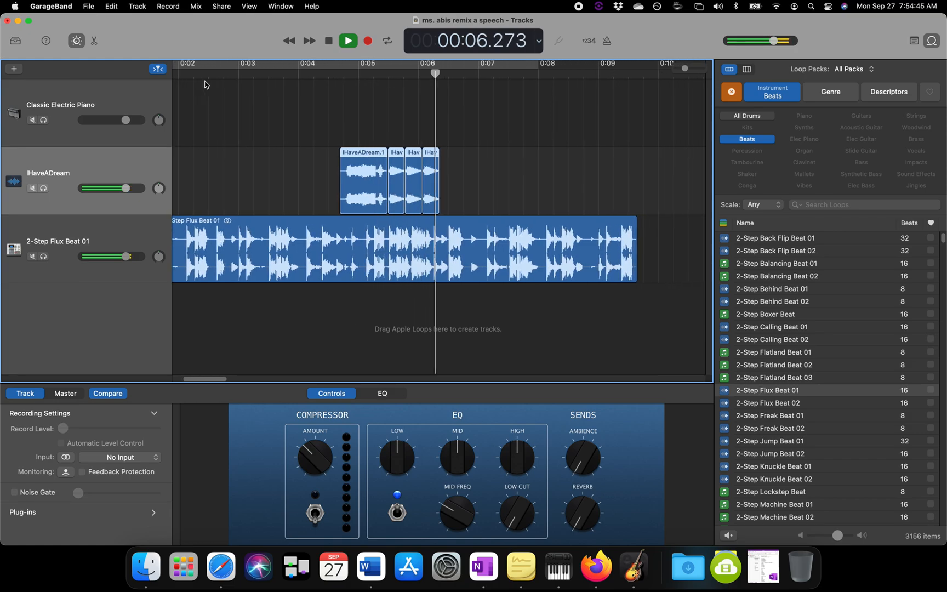
key(space)
Step: Switch to the assignment page in Firefox and review the requirements on editing loops, changing the speech's pitch and repeating a section
click(597, 569)
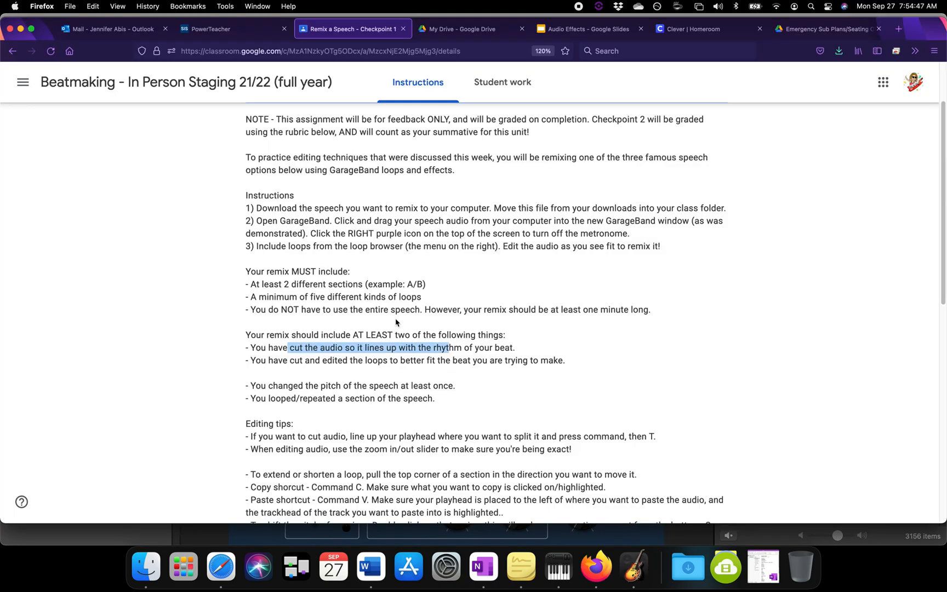
click(543, 362)
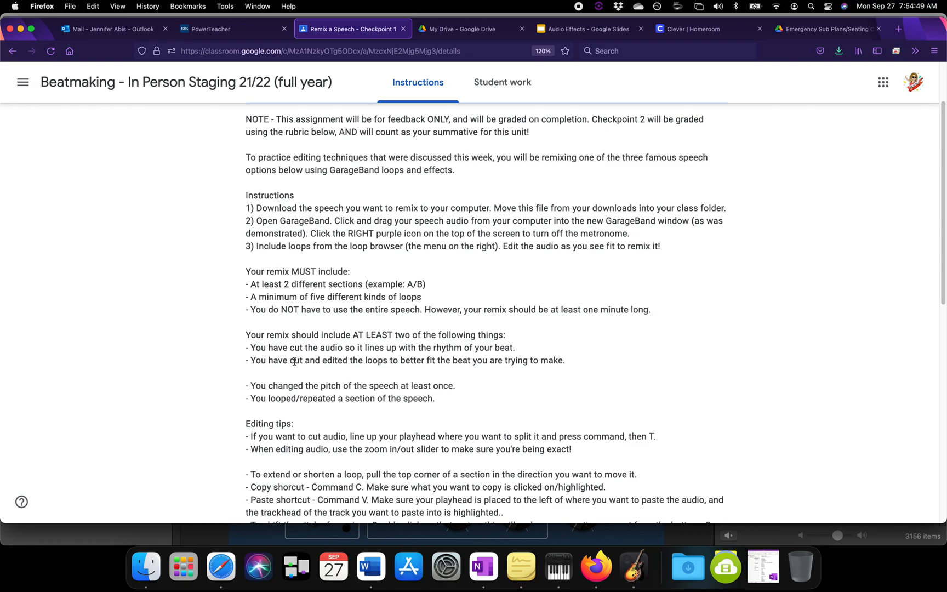
drag(268, 361, 390, 360)
scroll(368, 357, down, 3)
click(375, 330)
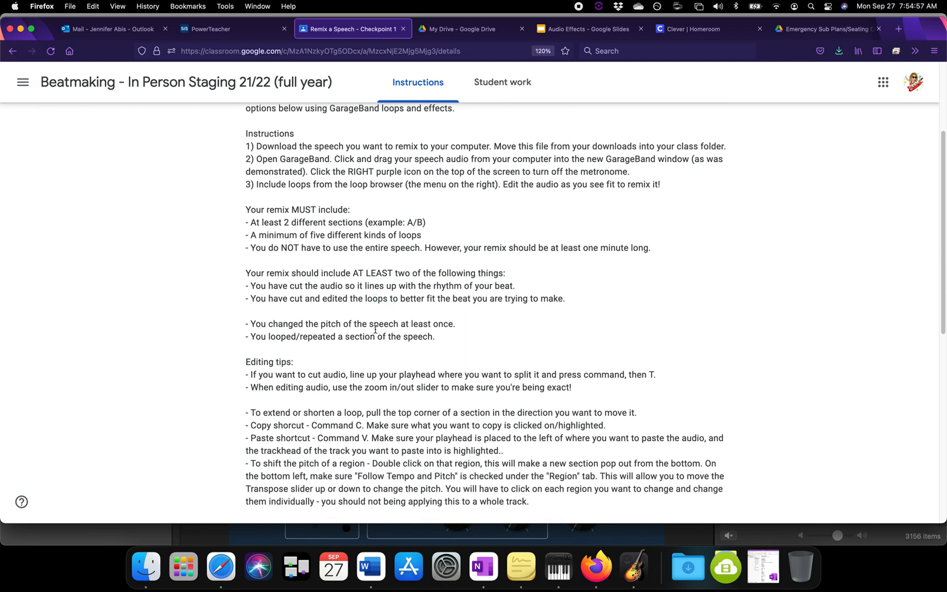
drag(282, 323, 427, 322)
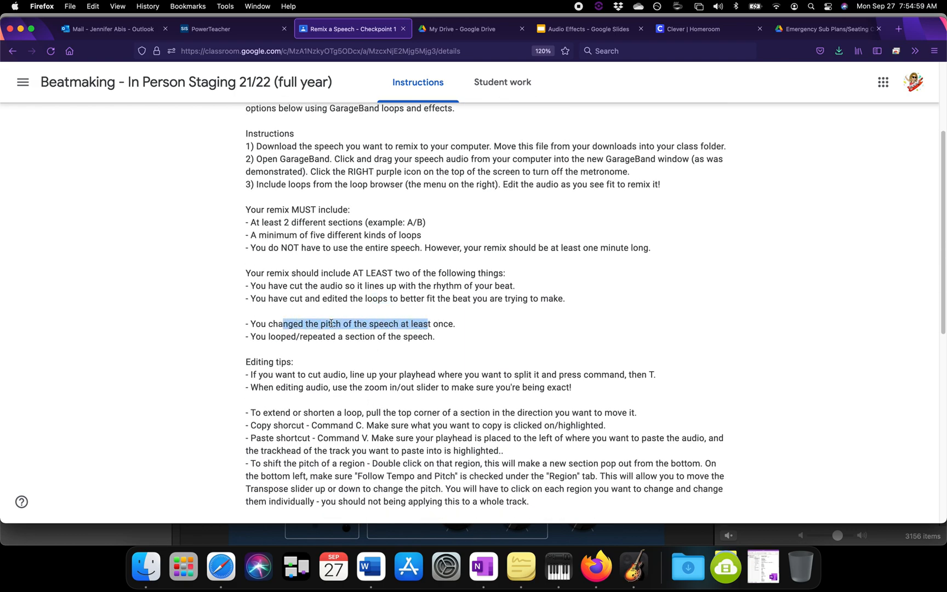
click(348, 337)
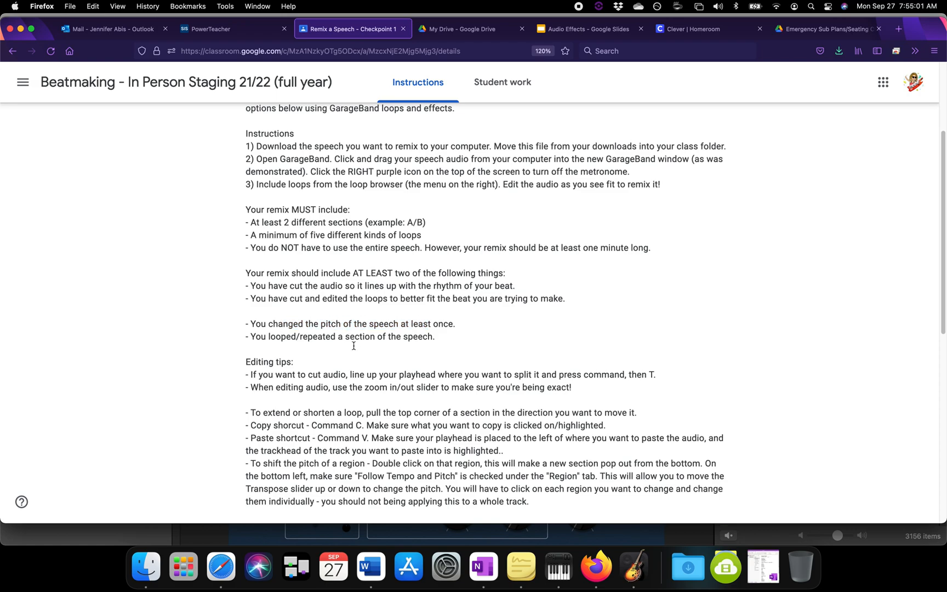
drag(255, 337, 437, 342)
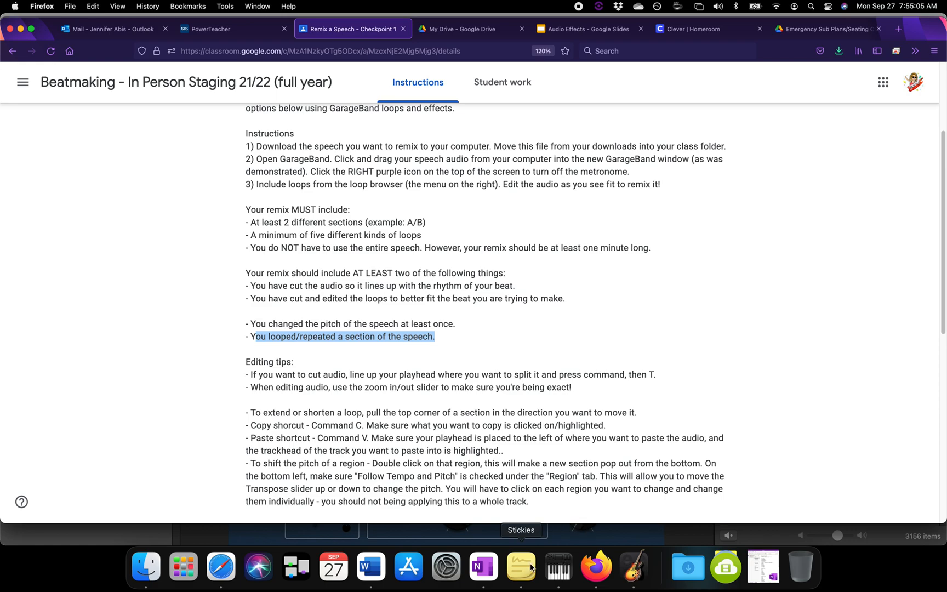
drag(278, 324, 329, 326)
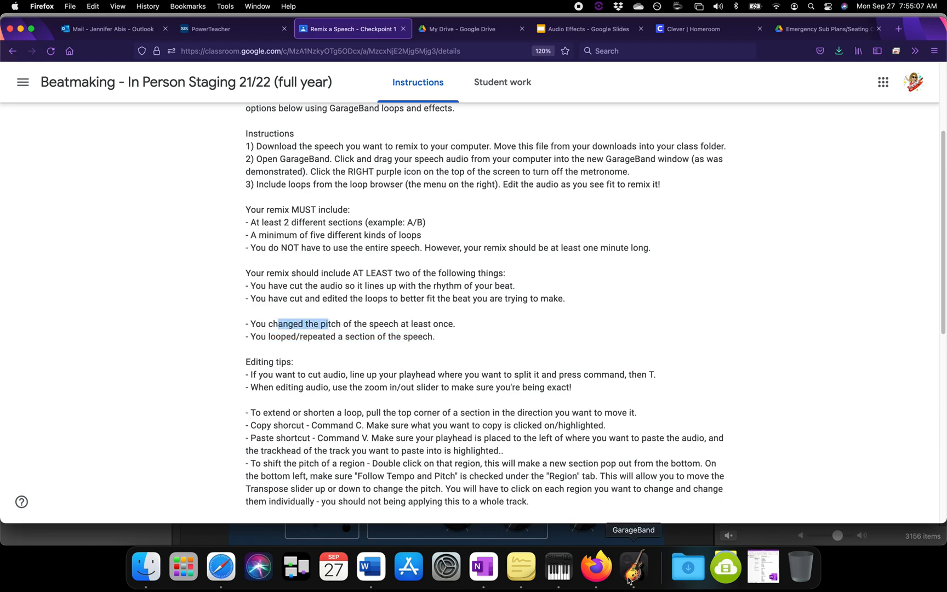
Step: Return to GarageBand, open the third speech clip in the audio editor, enable Follow Tempo & Pitch and set Transpose to 4
click(627, 581)
click(345, 273)
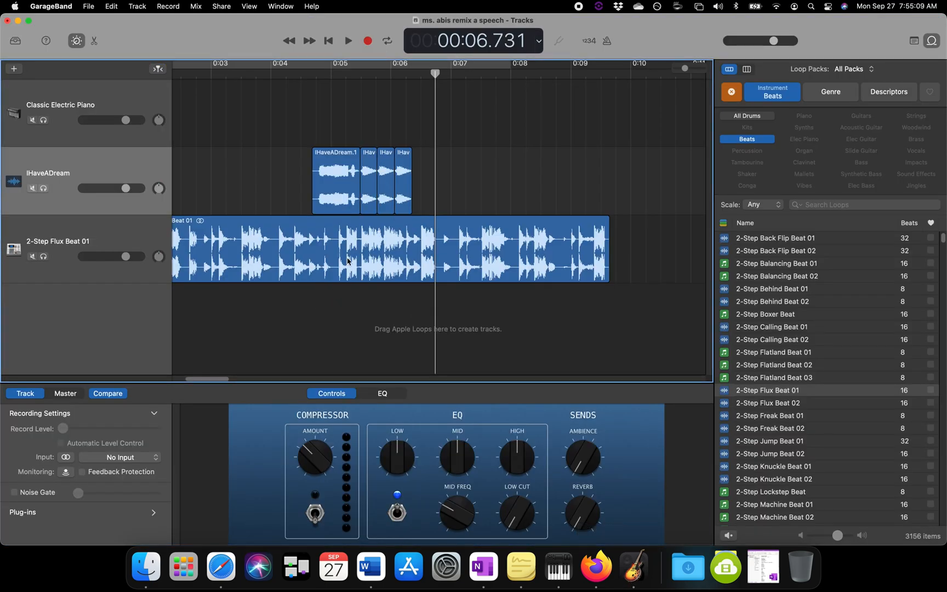
click(334, 169)
click(373, 178)
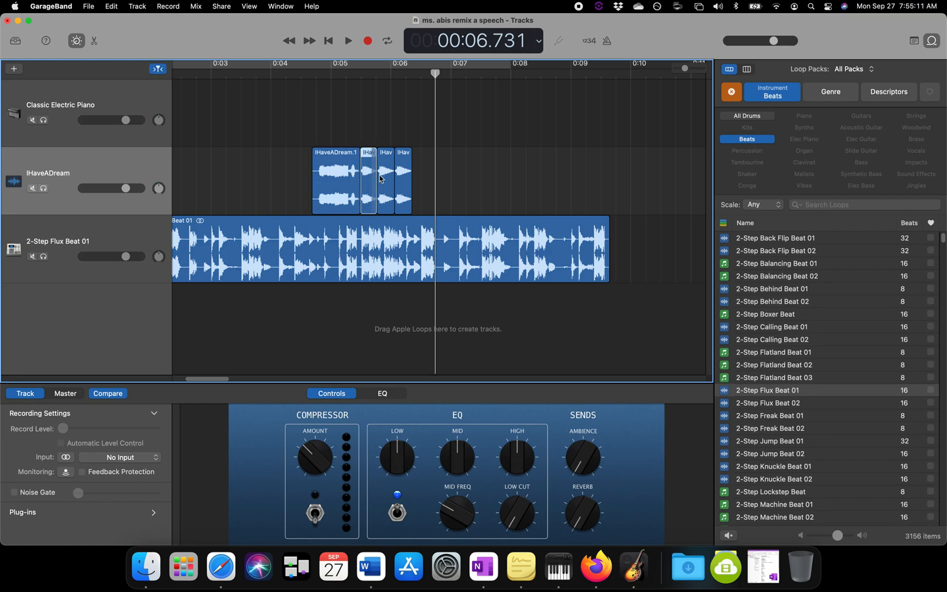
click(403, 171)
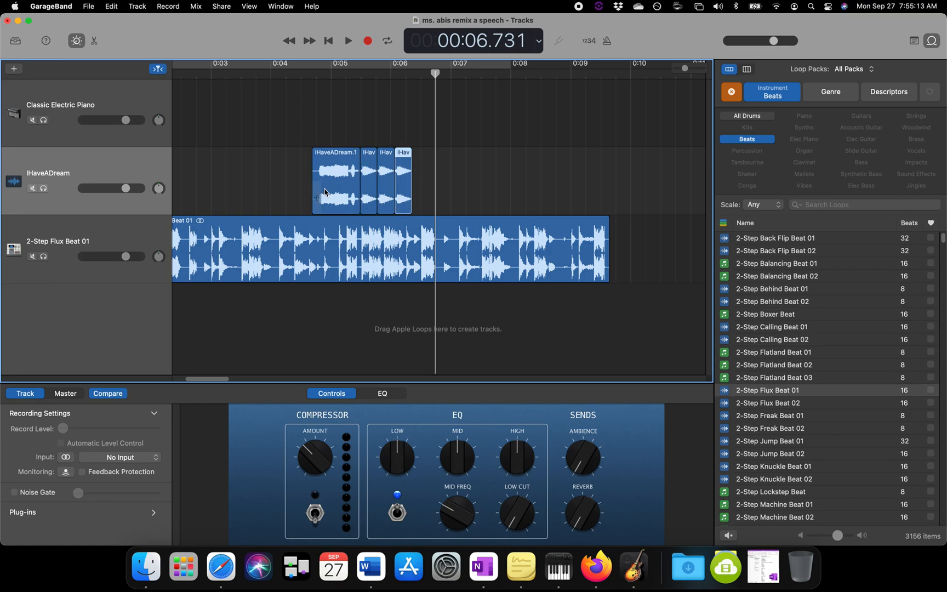
scroll(324, 192, left, 5)
click(252, 177)
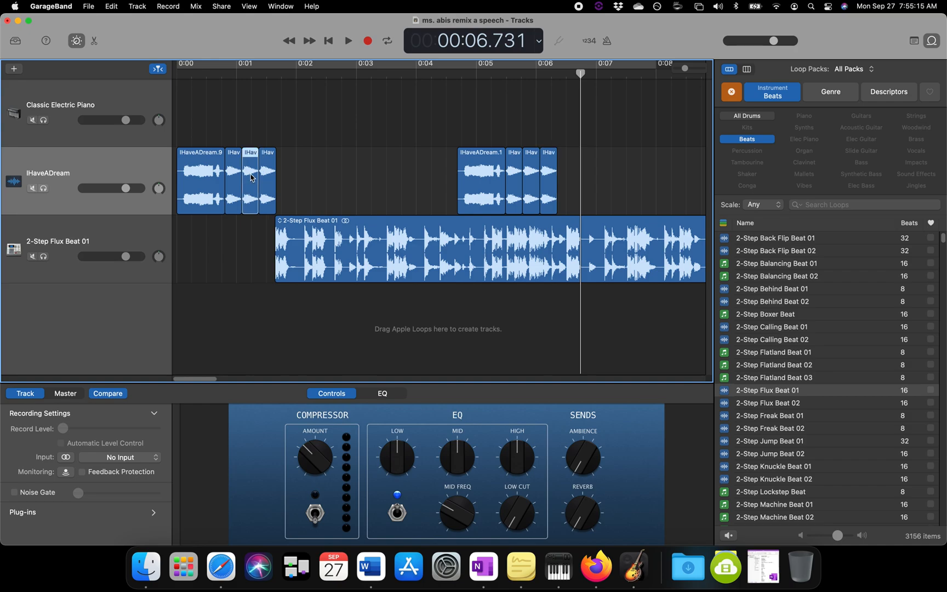
double_click(250, 177)
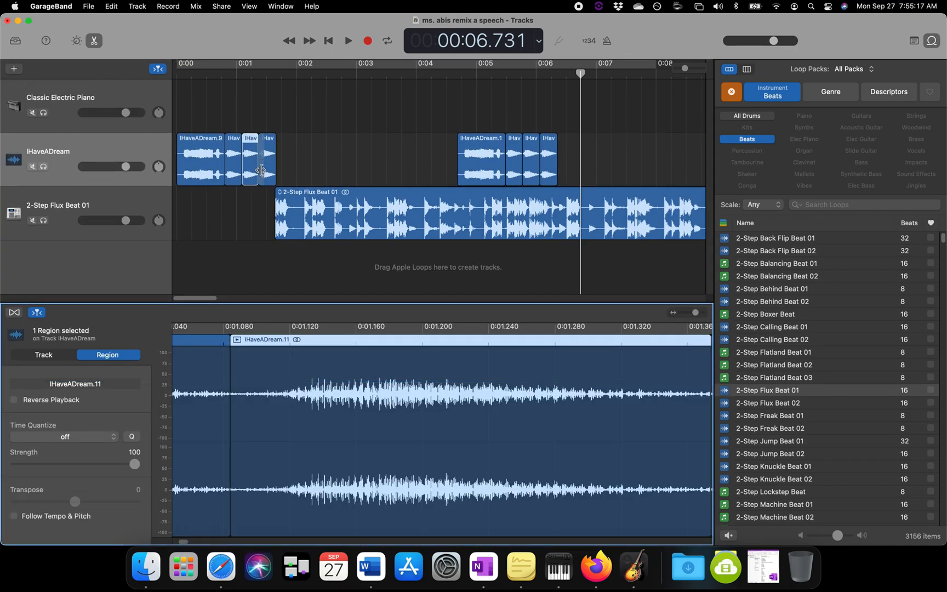
click(15, 517)
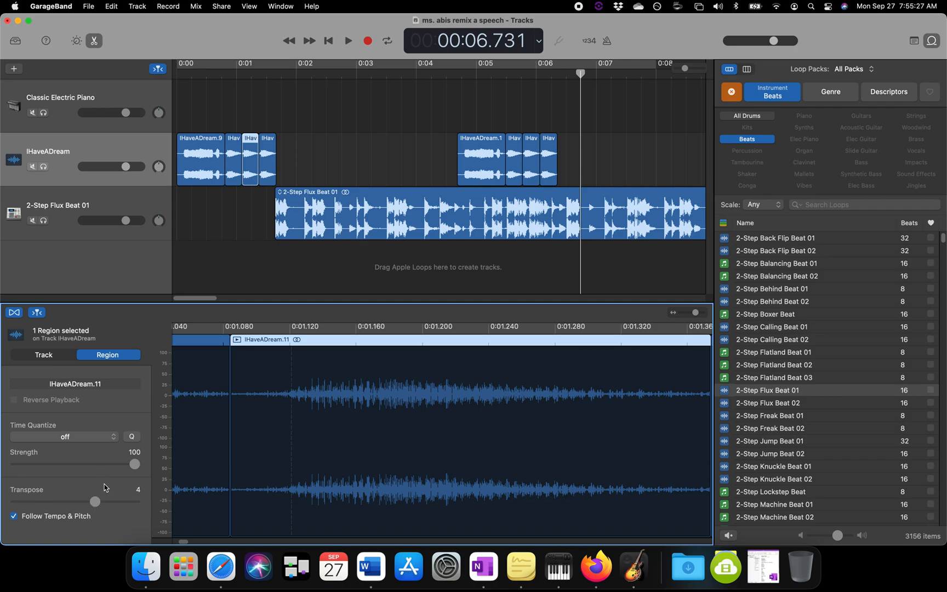
click(222, 72)
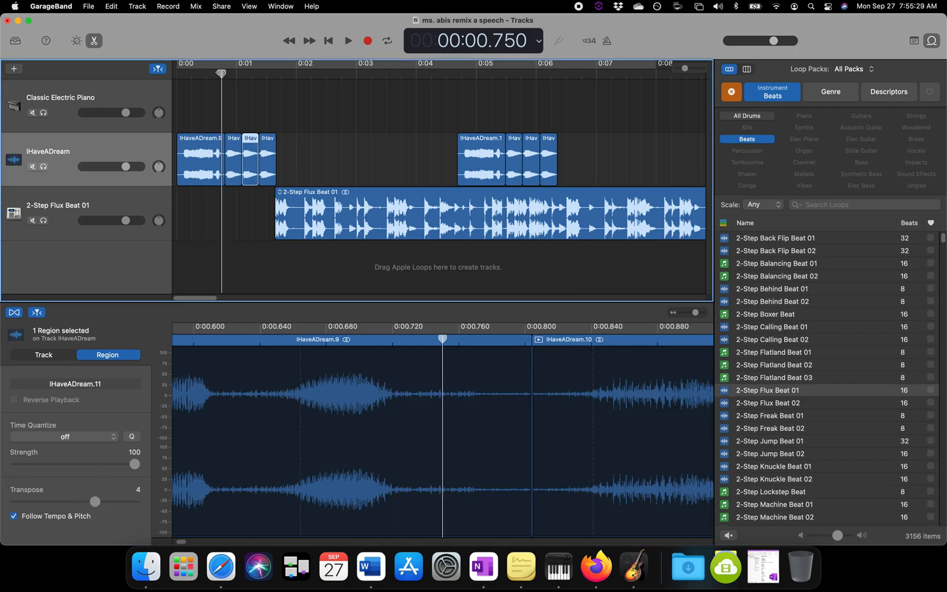
Step: Preview the pitch-shifted third clip, set Transpose to 8 on the fourth speech clip before the beat, and play from the beginning
key(space)
key(space)
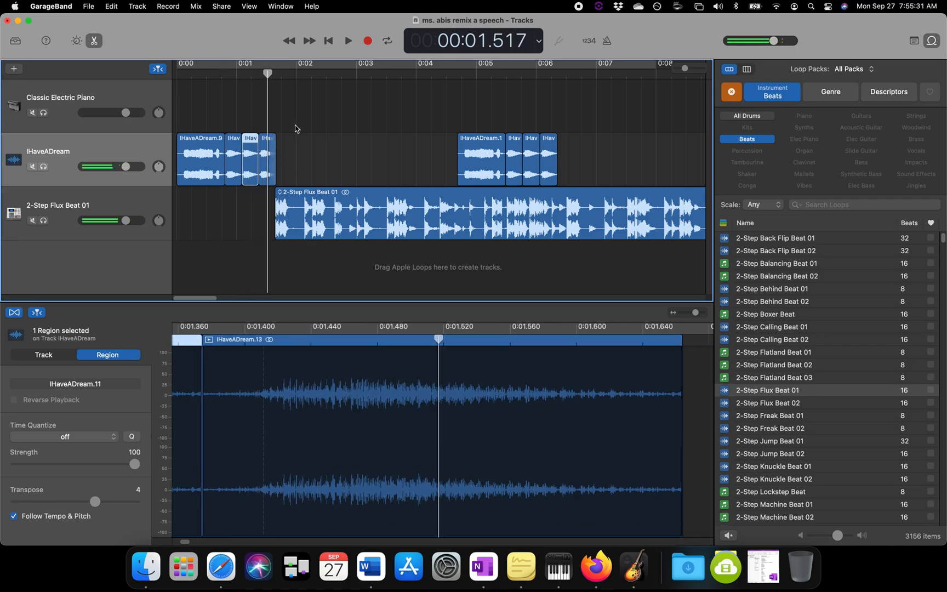
click(269, 169)
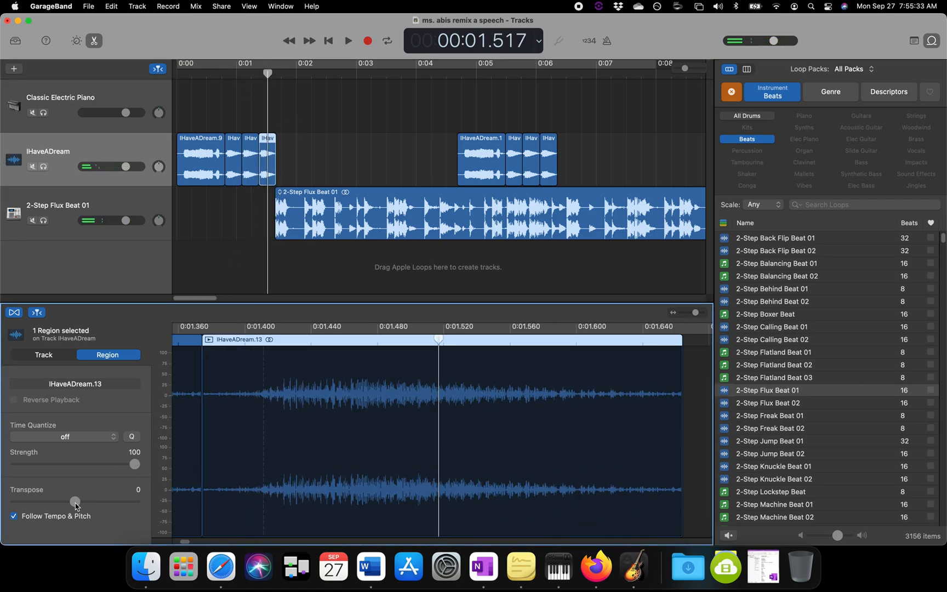
drag(77, 506, 90, 509)
drag(117, 507, 117, 506)
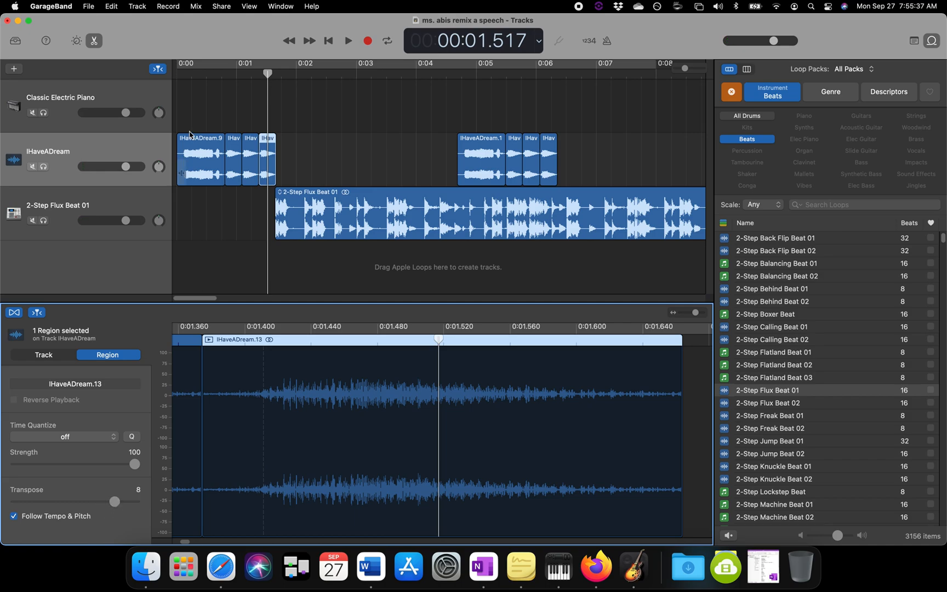
drag(192, 77, 174, 80)
key(space)
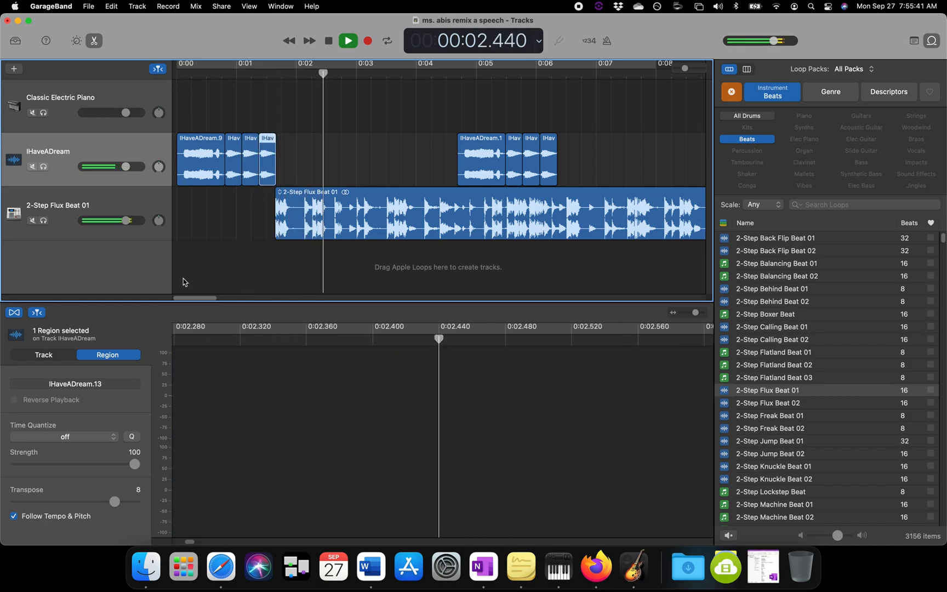
key(space)
Step: Switch to the assignment page in Firefox and highlight the editing tips on extending loops, copying, pasting and shifting the pitch of a region
click(643, 582)
click(596, 568)
scroll(340, 402, down, 2)
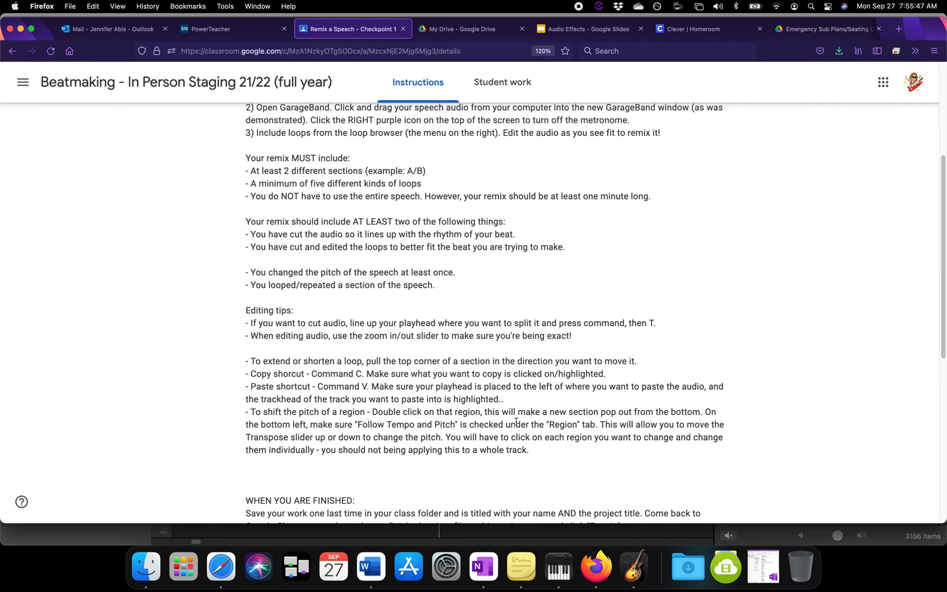
drag(546, 454, 246, 364)
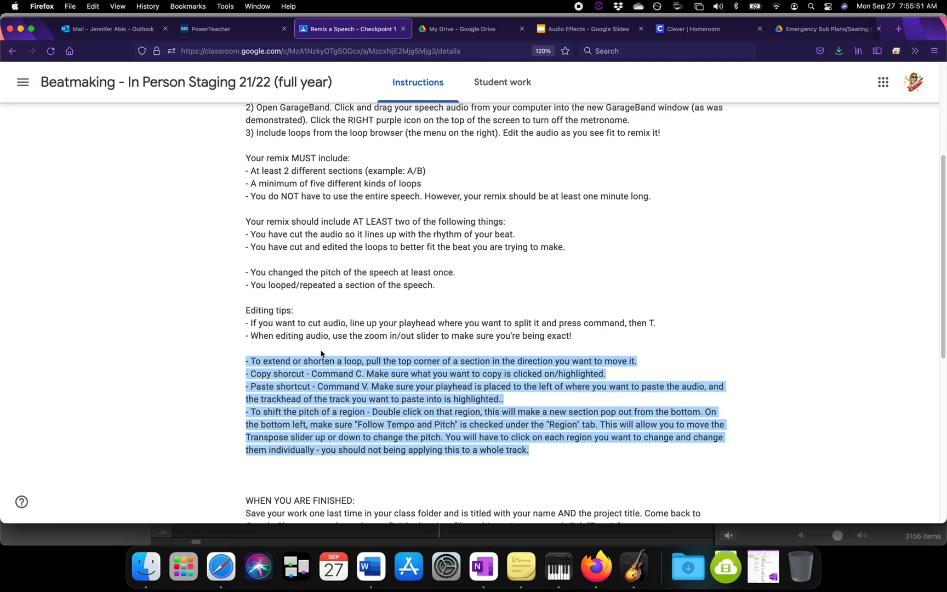
scroll(321, 354, down, 1)
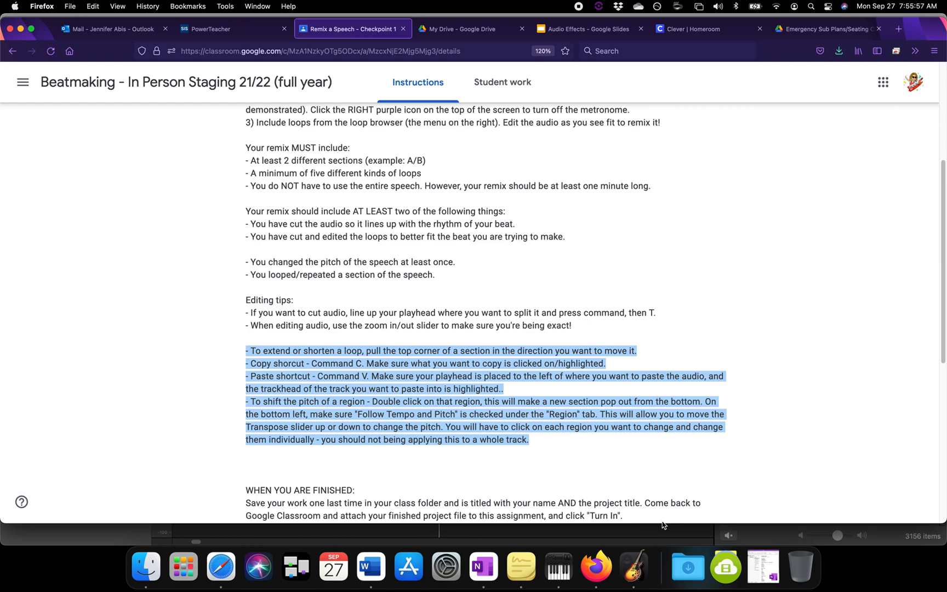
Step: Highlight the requirements on five kinds of loops, two different sections and the choose-at-least-two list, and return to GarageBand
click(312, 172)
drag(251, 173, 425, 176)
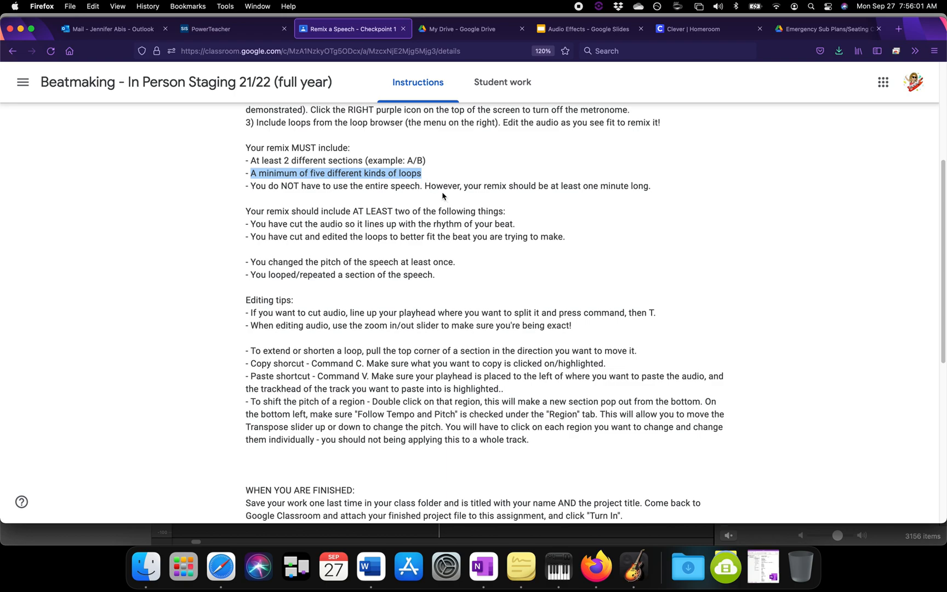
drag(433, 161, 268, 162)
drag(247, 210, 516, 284)
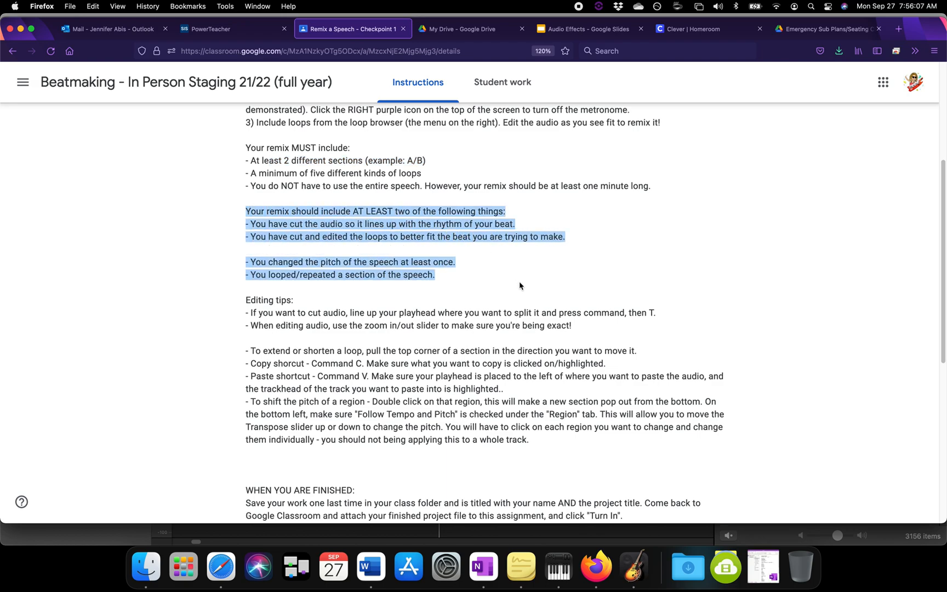
click(634, 566)
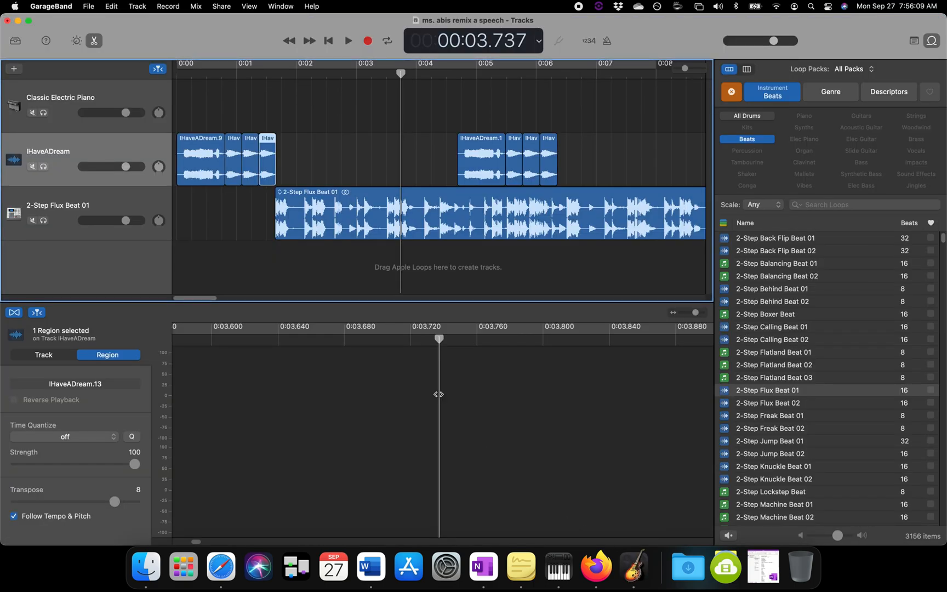